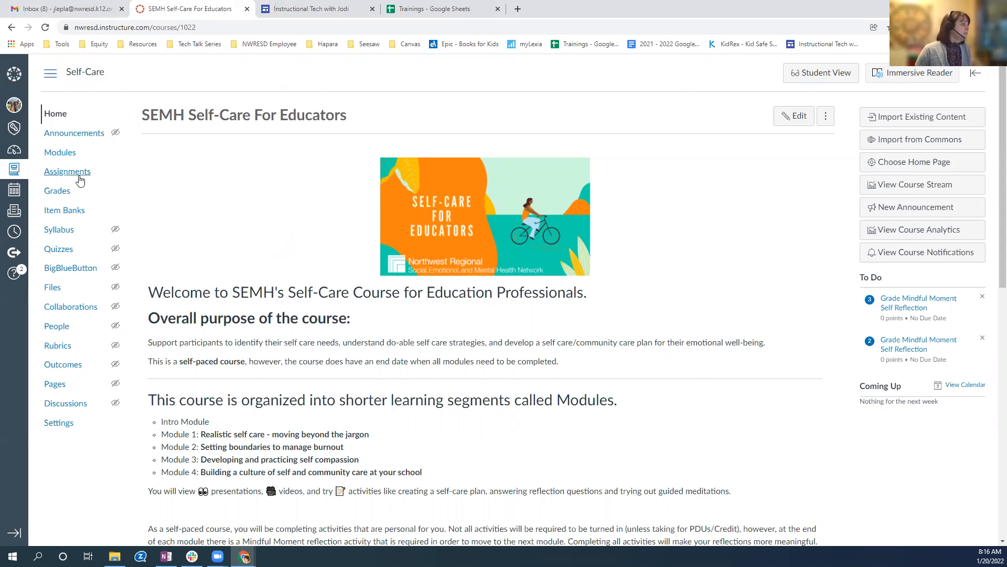
# Open the course's Grades page and look over the alternative gradebook views and the display options.
pyautogui.click(57, 195)
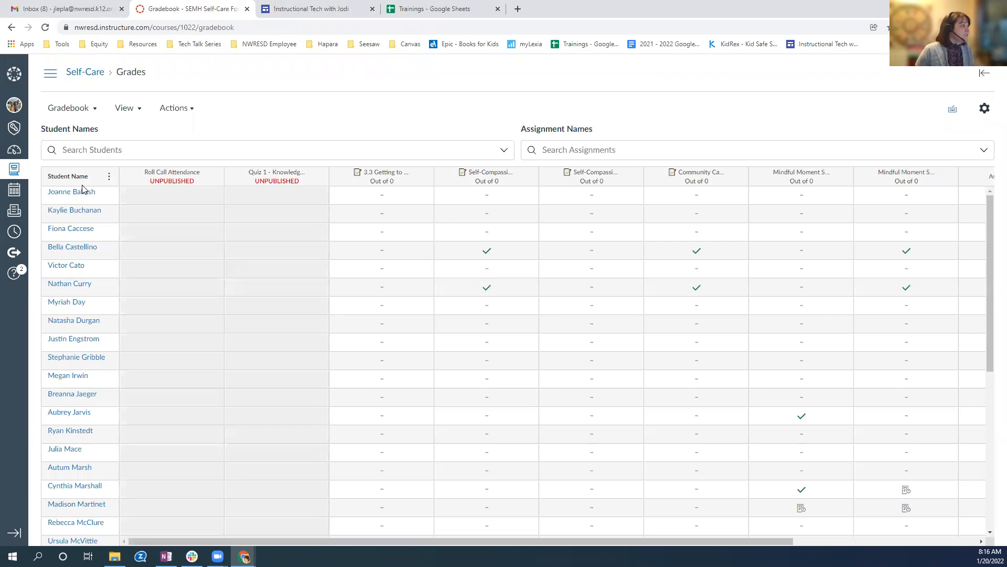
pyautogui.click(94, 110)
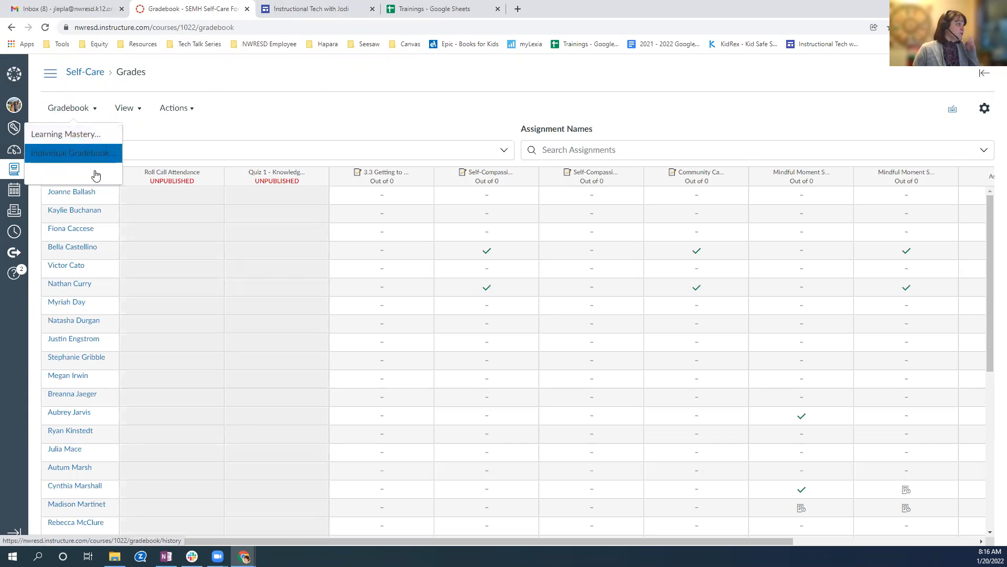
pyautogui.click(137, 108)
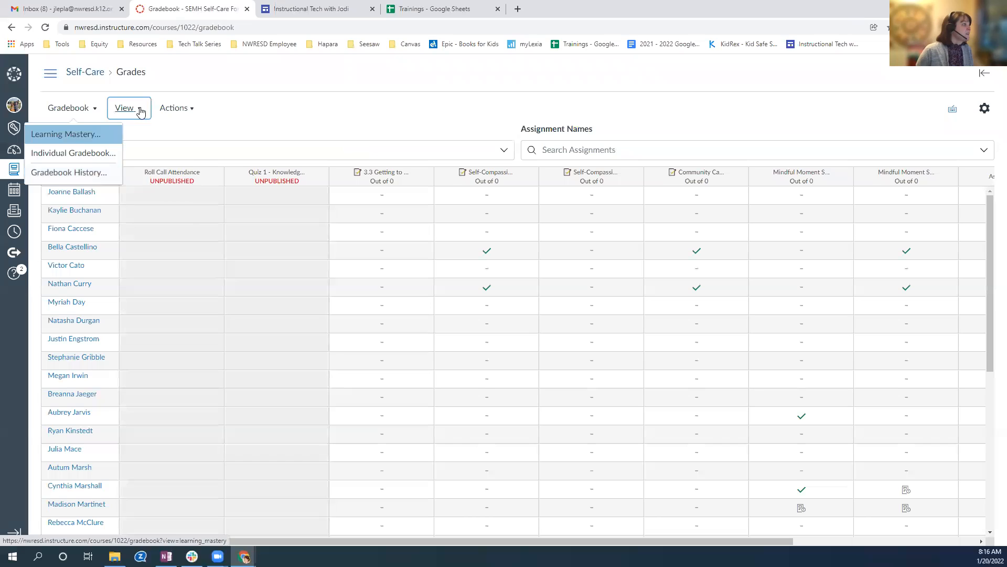
pyautogui.moveTo(142, 134)
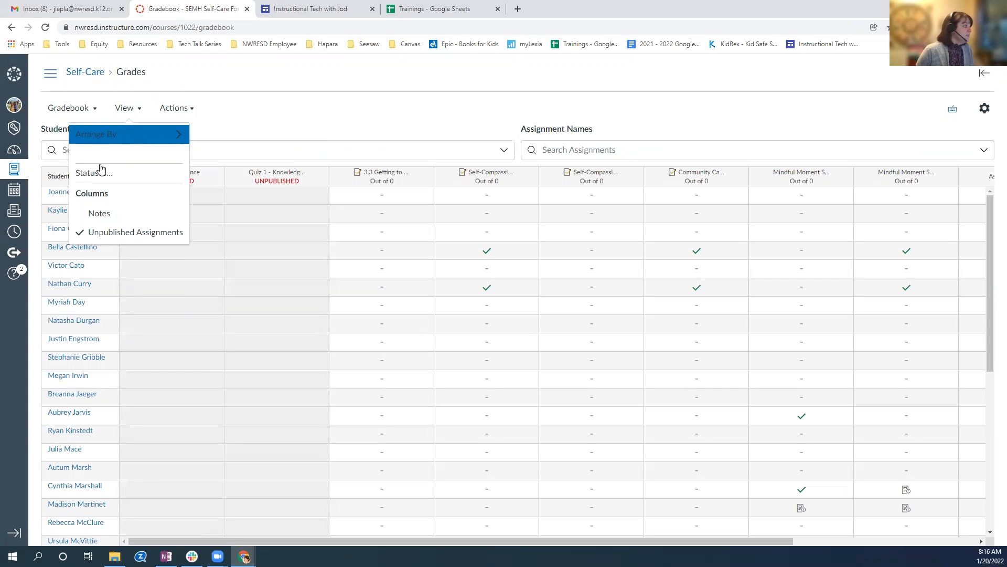
pyautogui.click(272, 83)
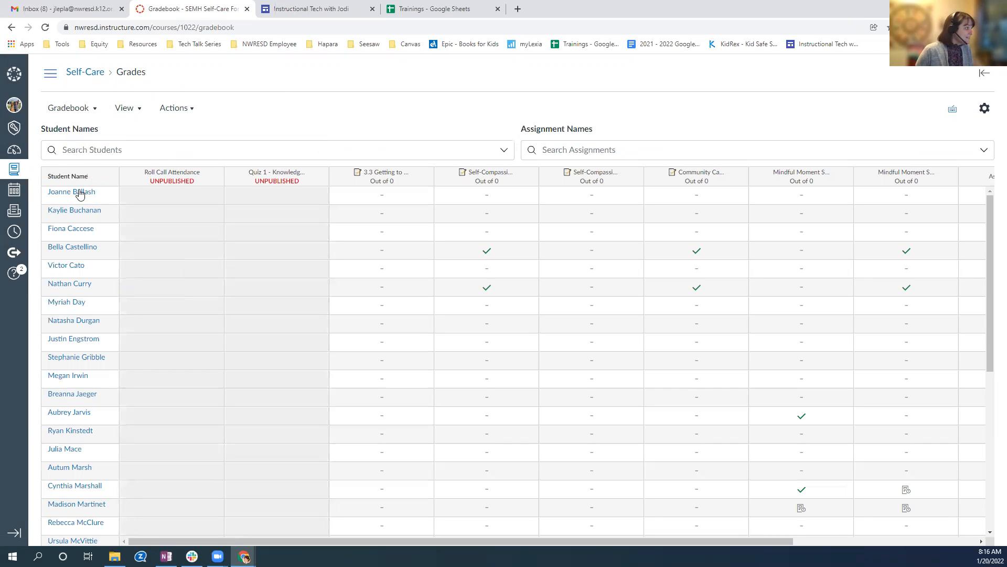
# Review the gradebook's filter choices and the status list, including the colour options for the Late status.
pyautogui.click(127, 108)
pyautogui.moveTo(169, 141)
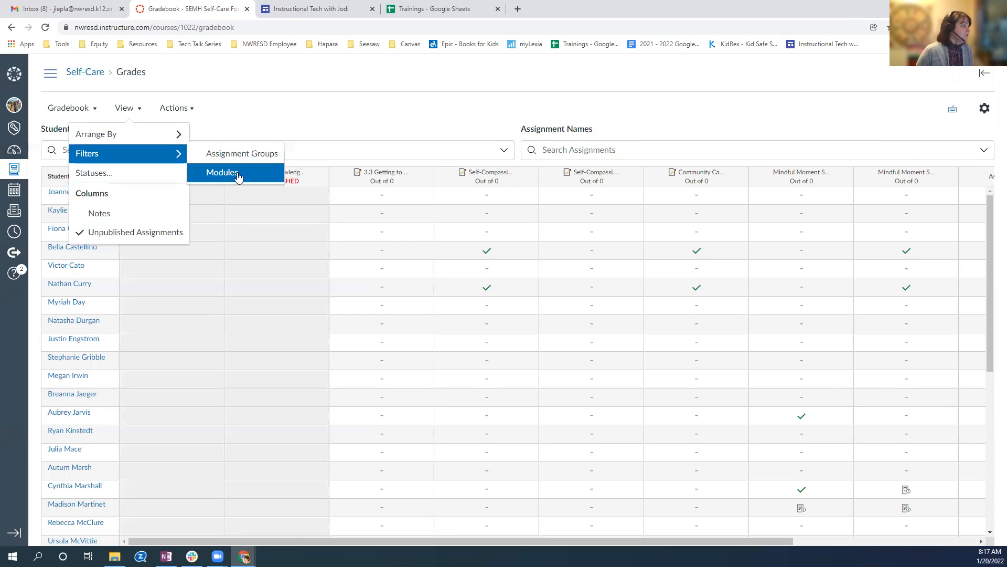
pyautogui.click(101, 175)
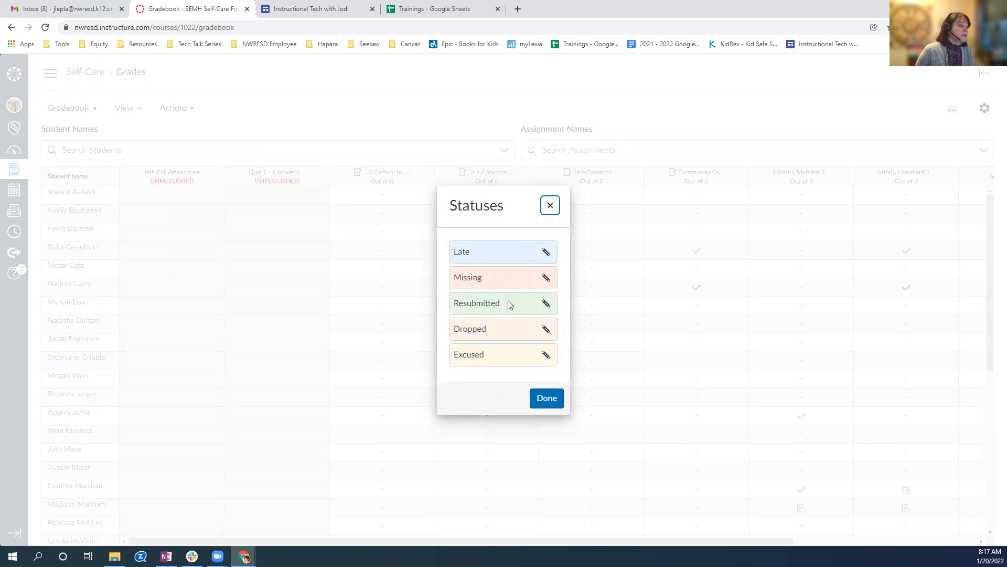
pyautogui.click(547, 252)
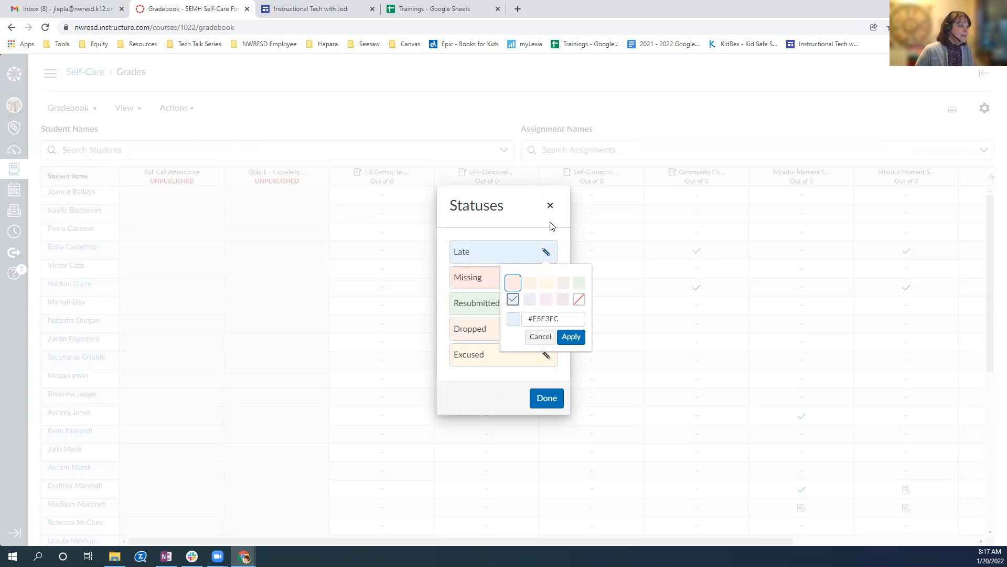
pyautogui.click(518, 227)
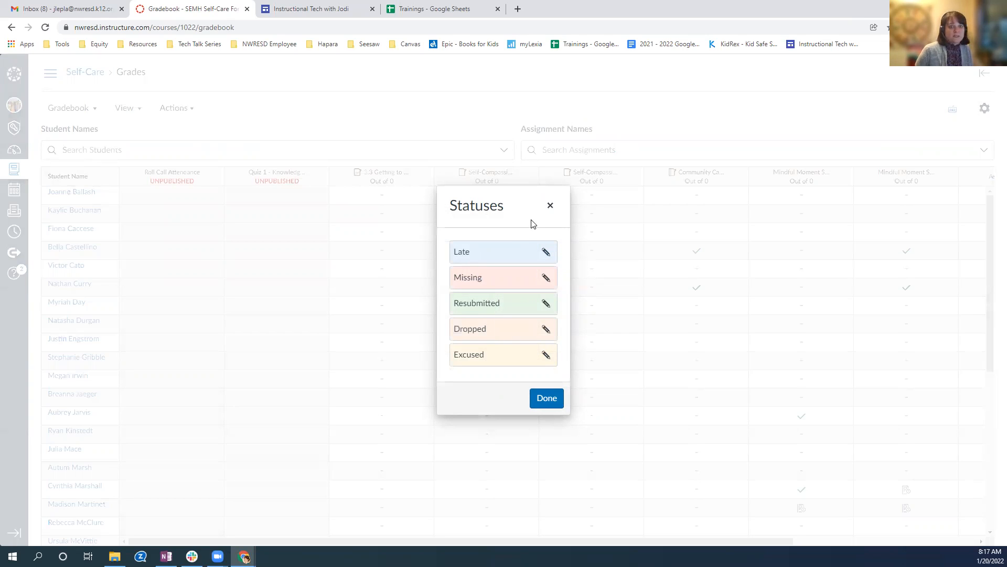
pyautogui.click(547, 398)
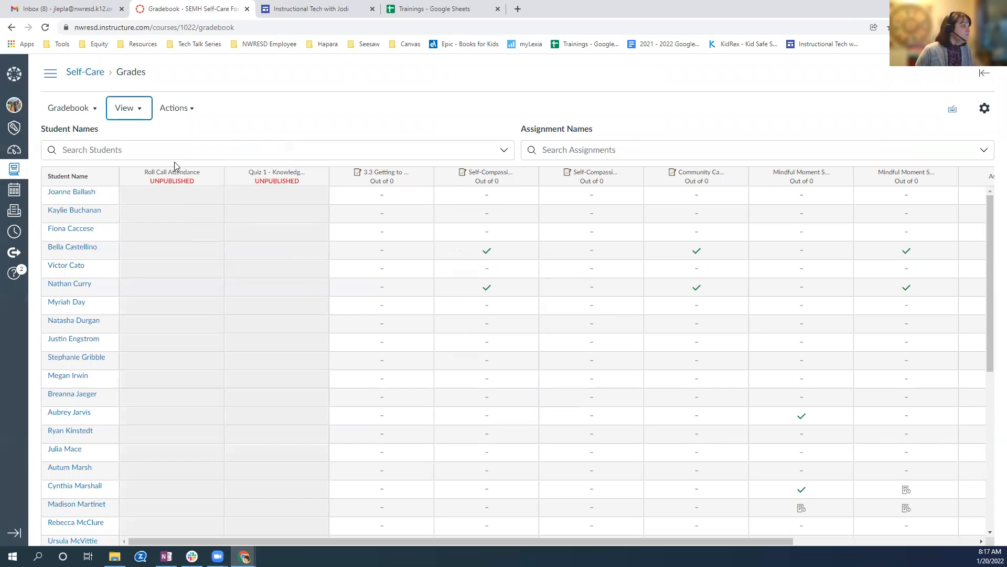
# Review the gradebook's column display and arrangement options and its import and export actions.
pyautogui.click(140, 110)
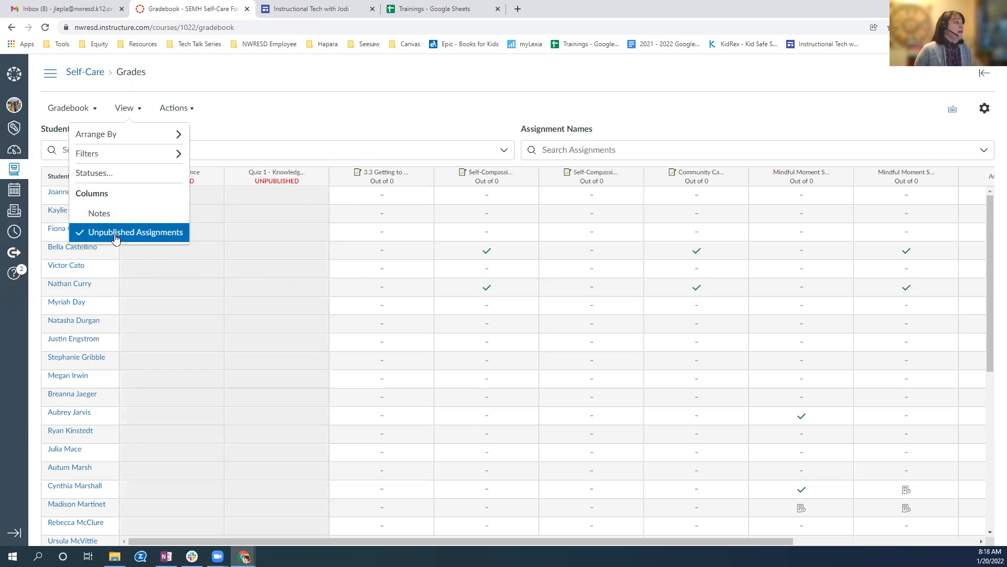
pyautogui.click(191, 108)
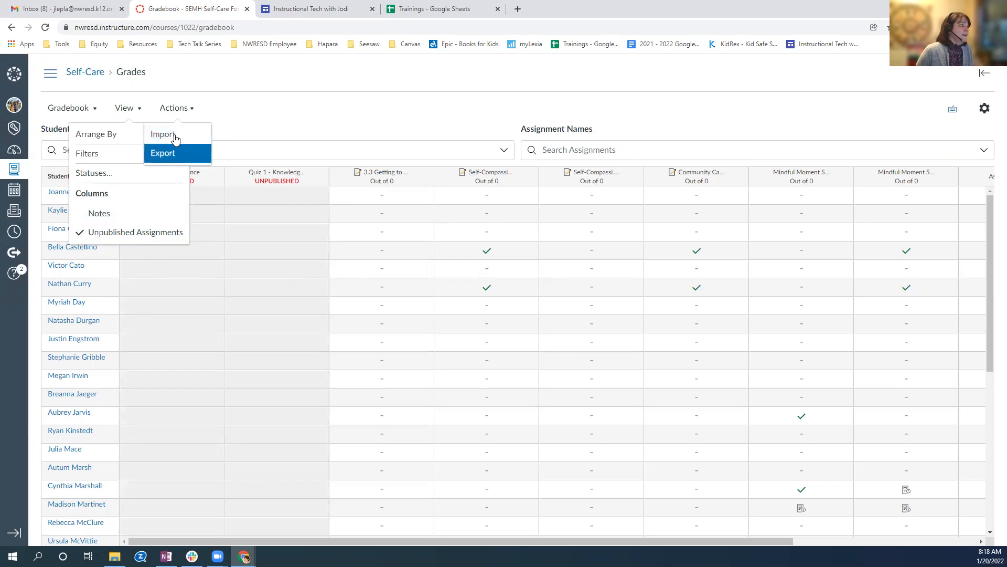
pyautogui.click(243, 123)
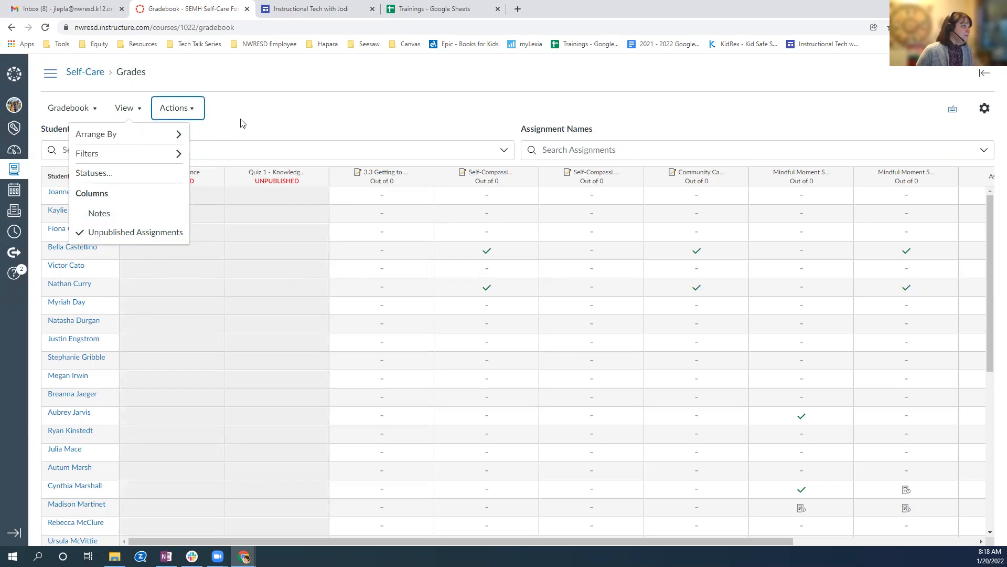
pyautogui.click(137, 108)
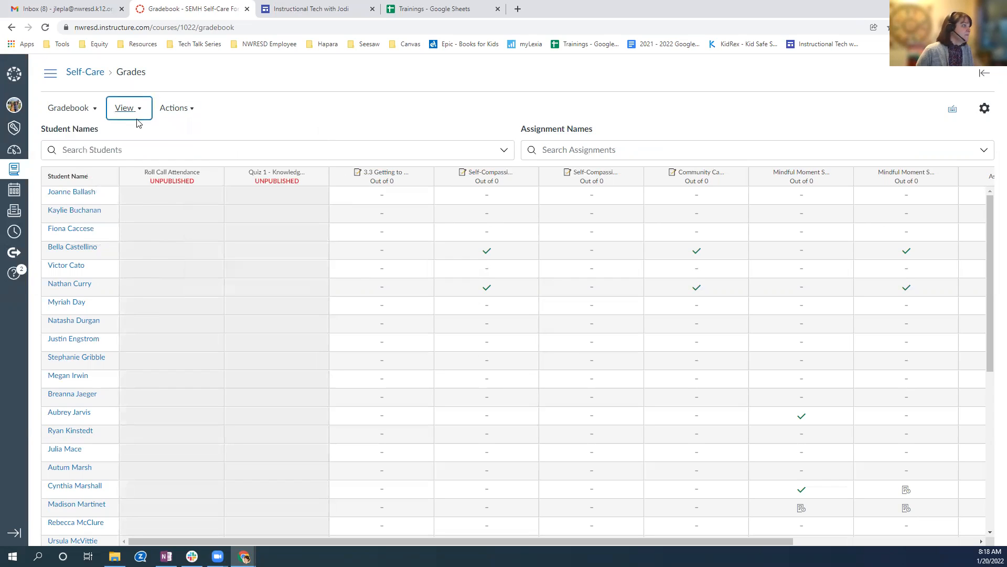
# View the gradebook's keyboard shortcuts, and examine the late policies and grade posting policy in its settings.
pyautogui.click(952, 111)
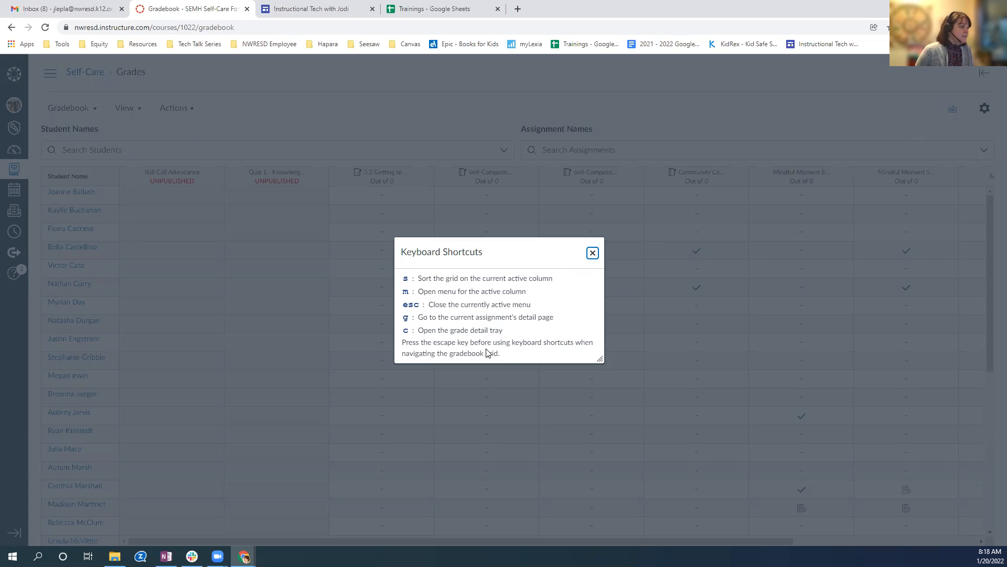
pyautogui.click(593, 253)
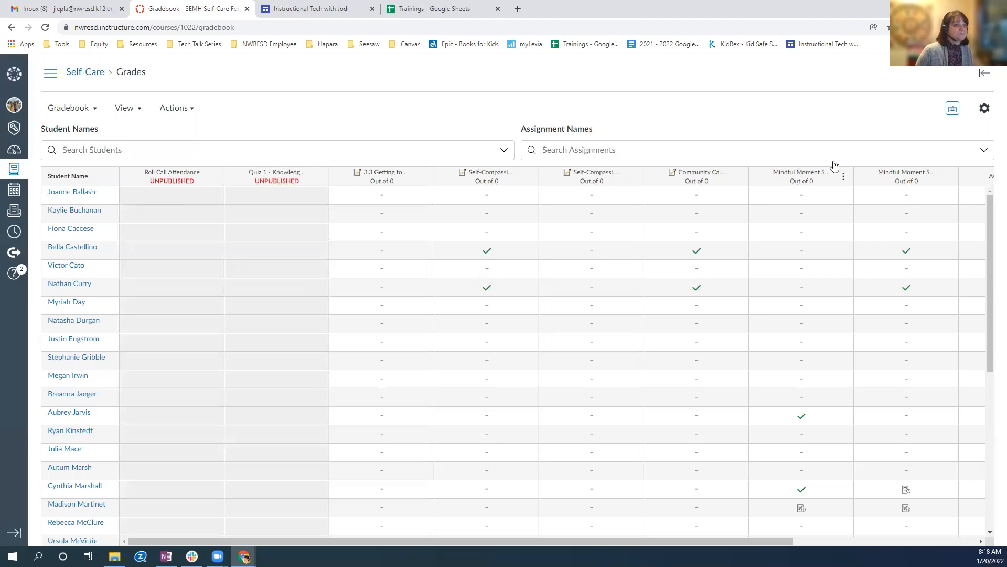
pyautogui.click(985, 108)
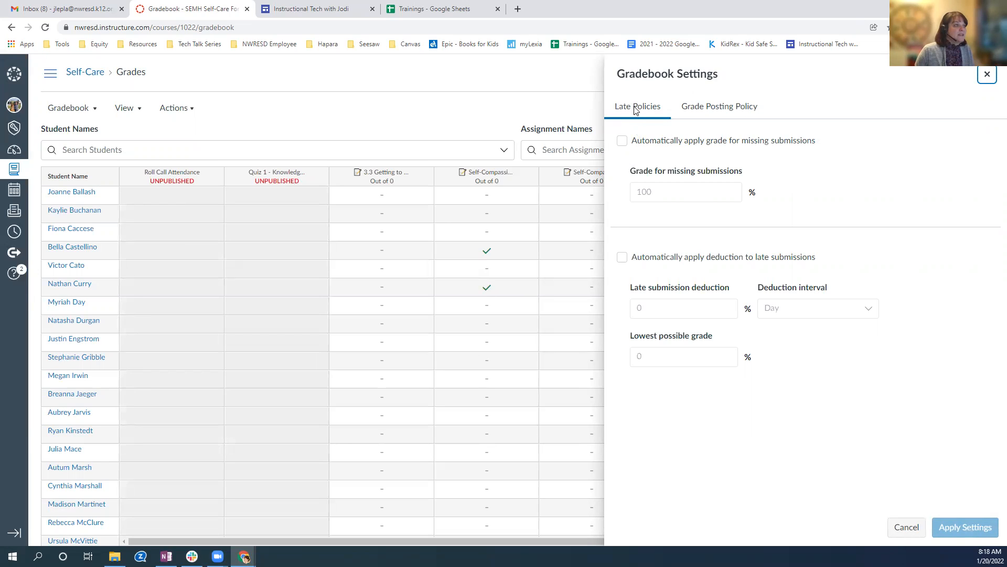
pyautogui.click(719, 111)
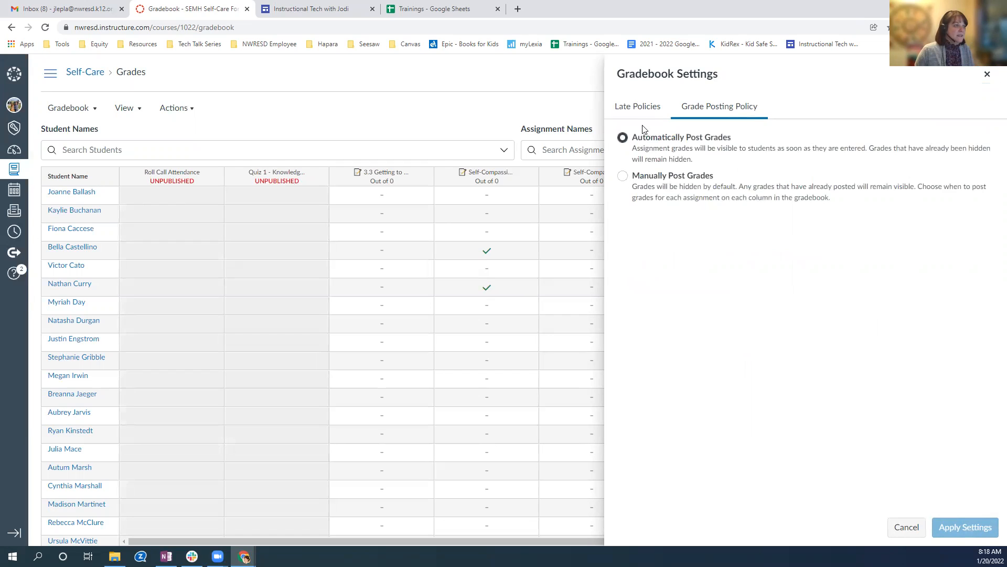
pyautogui.click(642, 107)
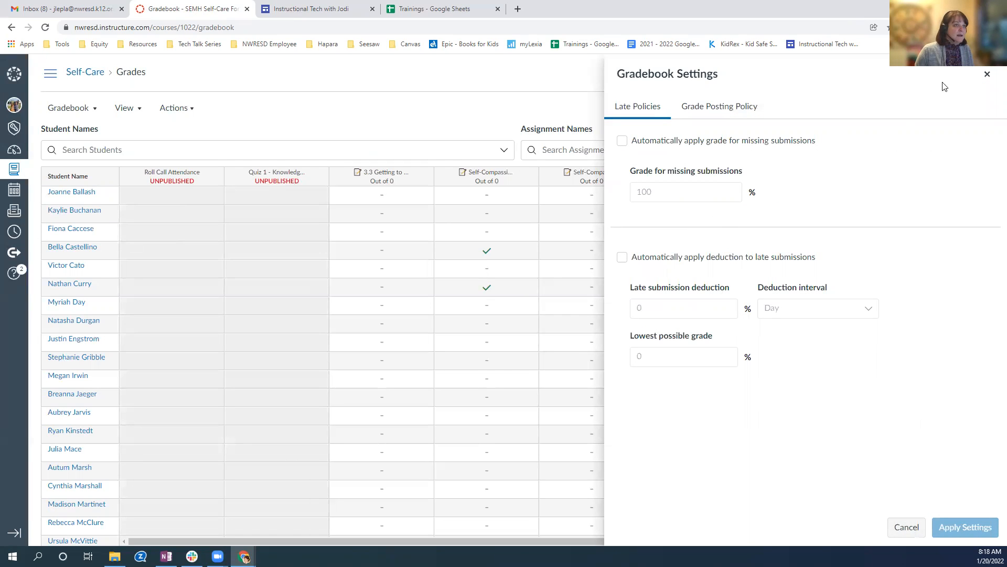
pyautogui.click(987, 74)
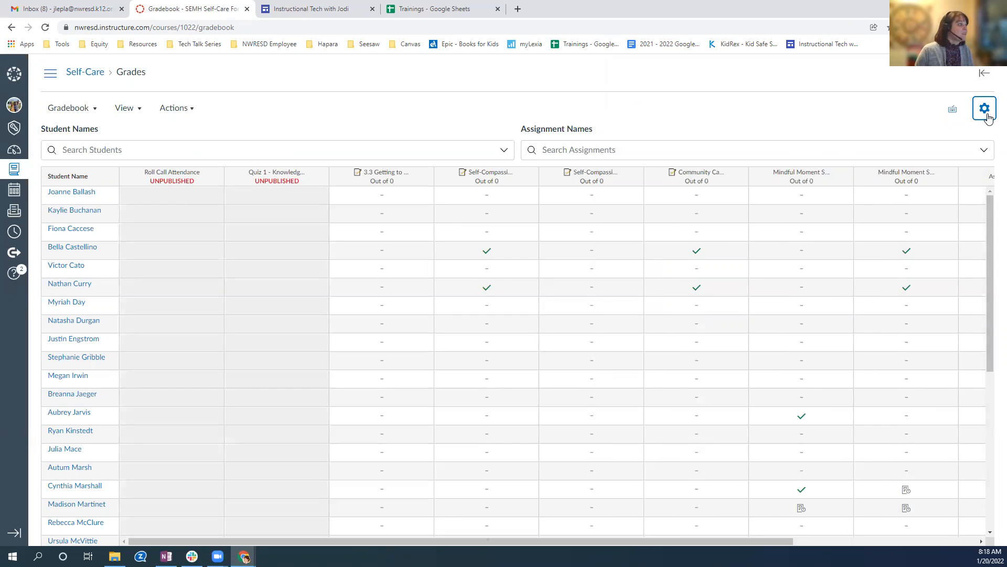
# View the help tips for entering and distributing grades, and close them.
pyautogui.click(985, 74)
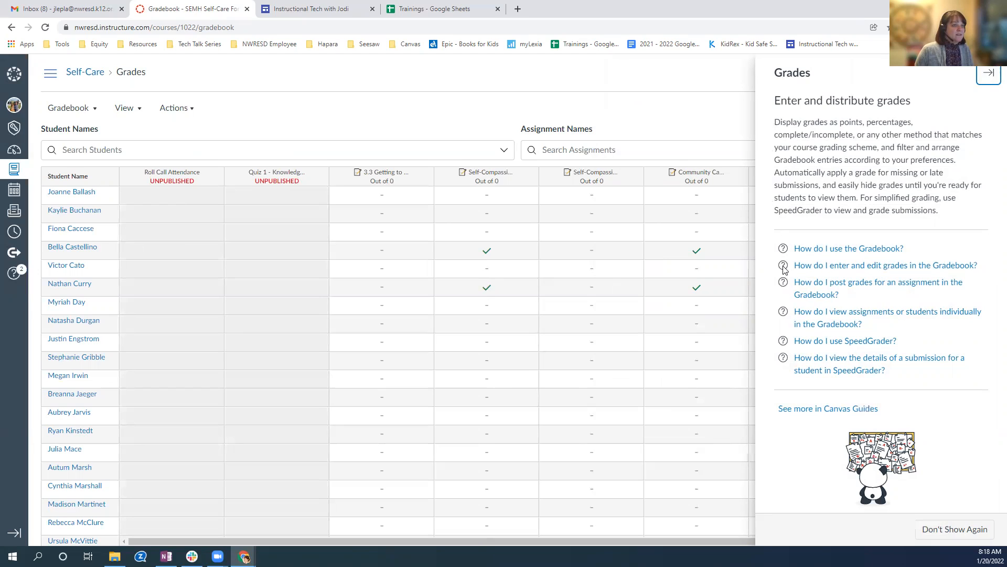
pyautogui.click(989, 76)
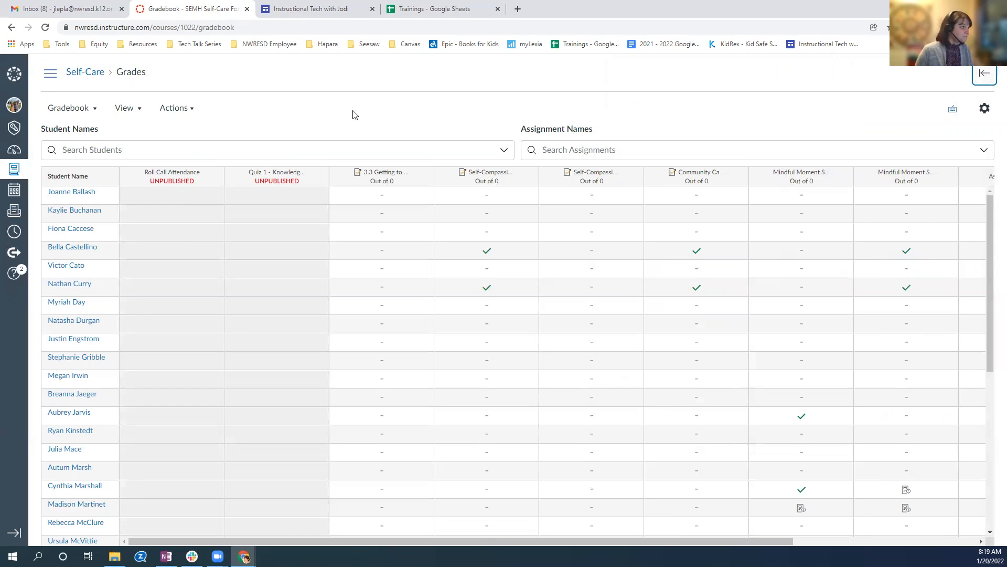
# Browse the searchable lists of student names and assignment names above the gradebook grid.
pyautogui.click(81, 152)
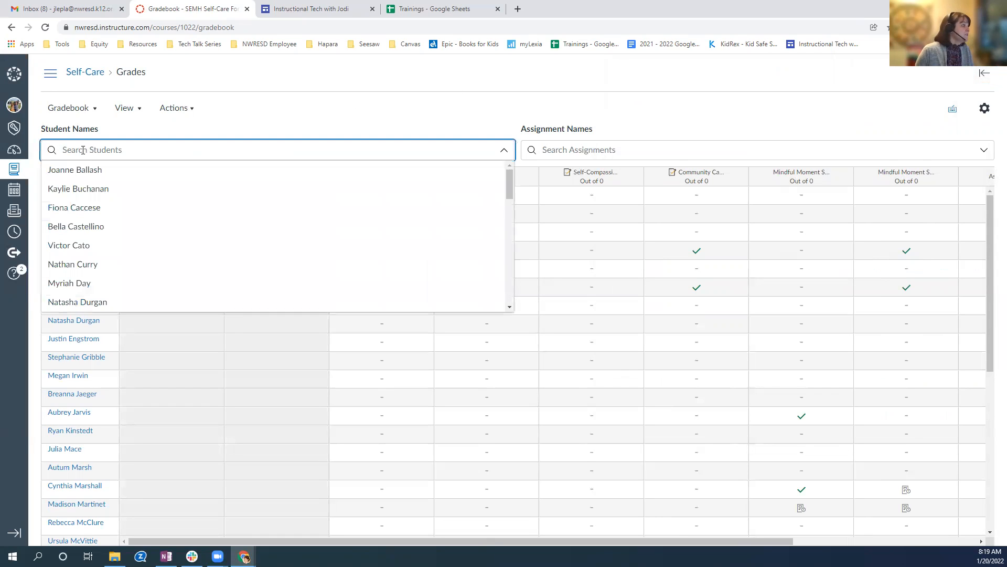
pyautogui.scroll(-8, 100, 207)
pyautogui.scroll(-3, 101, 208)
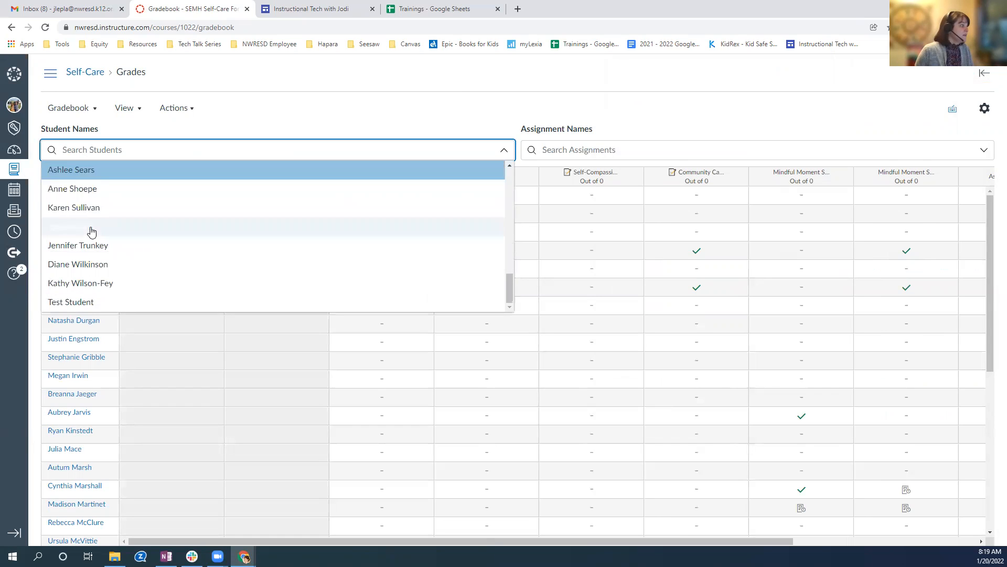
pyautogui.click(219, 116)
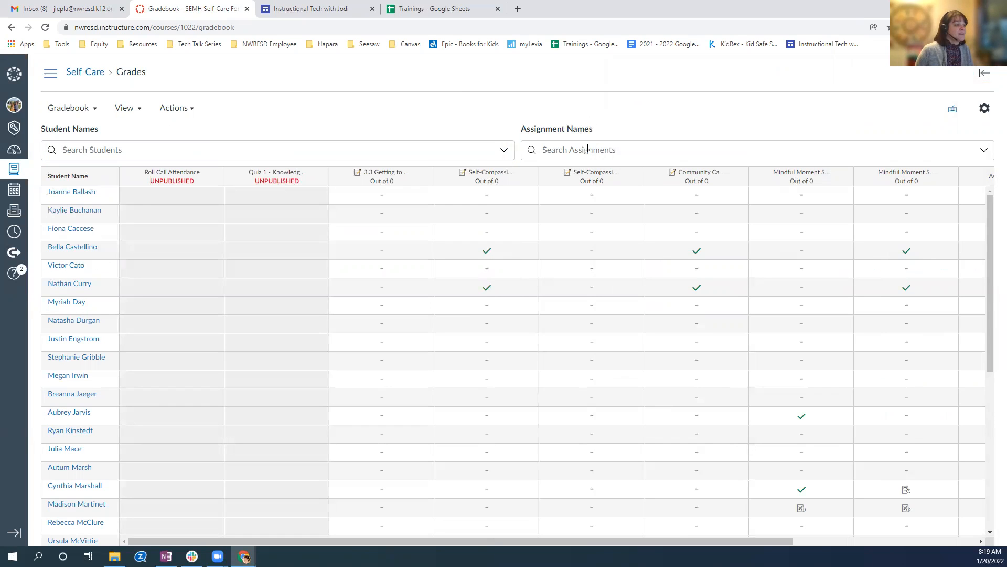
pyautogui.click(587, 149)
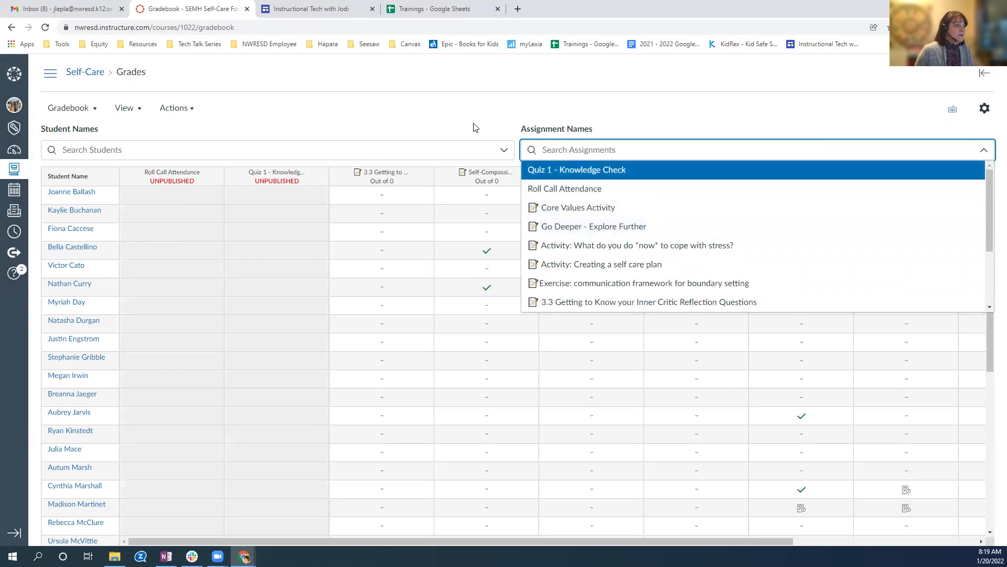
pyautogui.click(620, 129)
pyautogui.click(630, 147)
pyautogui.scroll(-2, 586, 278)
pyautogui.scroll(2, 586, 284)
# Move the Total column to the front of the gradebook.
pyautogui.moveTo(324, 543); pyautogui.dragTo(714, 537)
pyautogui.moveTo(462, 530); pyautogui.dragTo(866, 529)
pyautogui.click(456, 101)
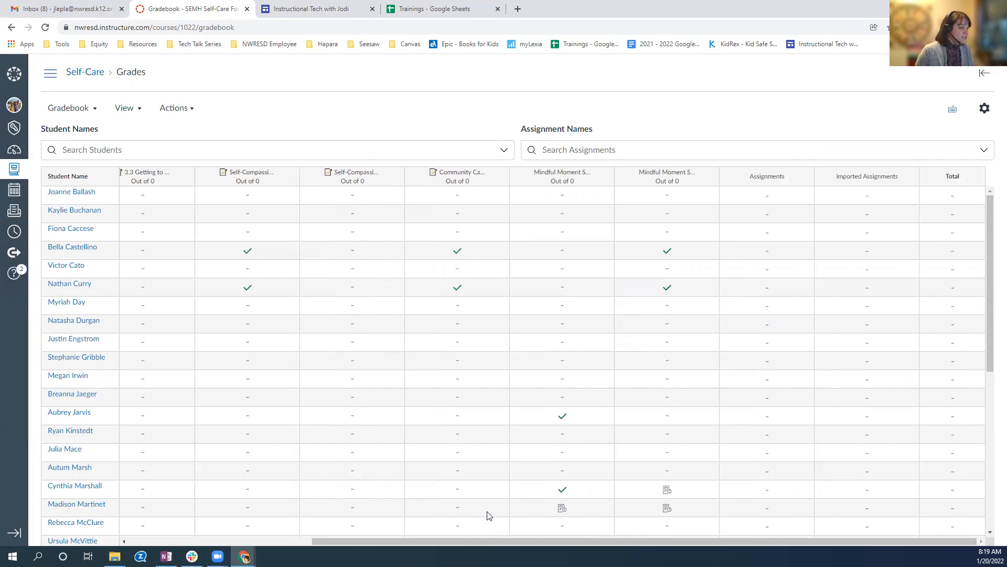
pyautogui.moveTo(468, 538); pyautogui.dragTo(278, 542)
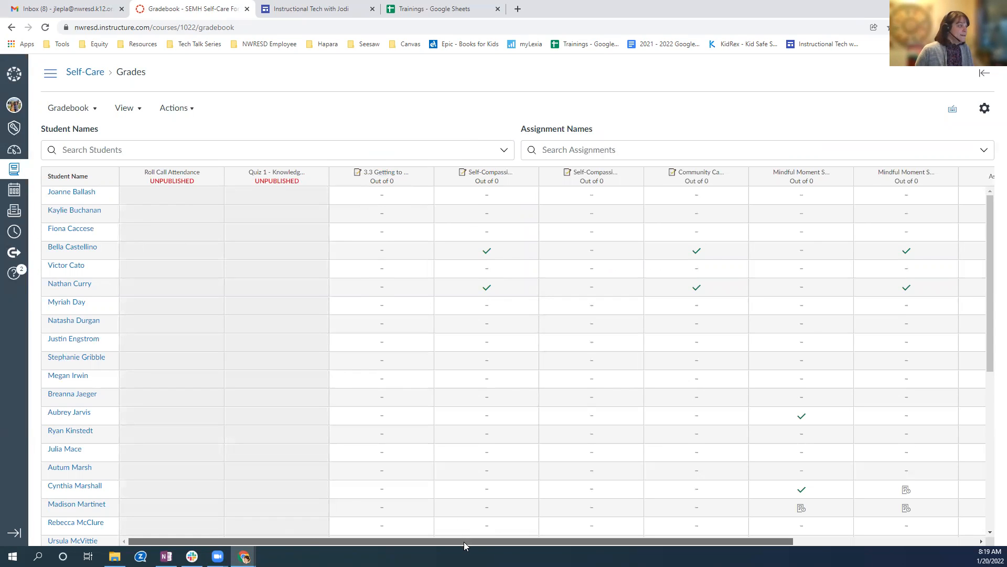
pyautogui.moveTo(464, 544); pyautogui.dragTo(792, 542)
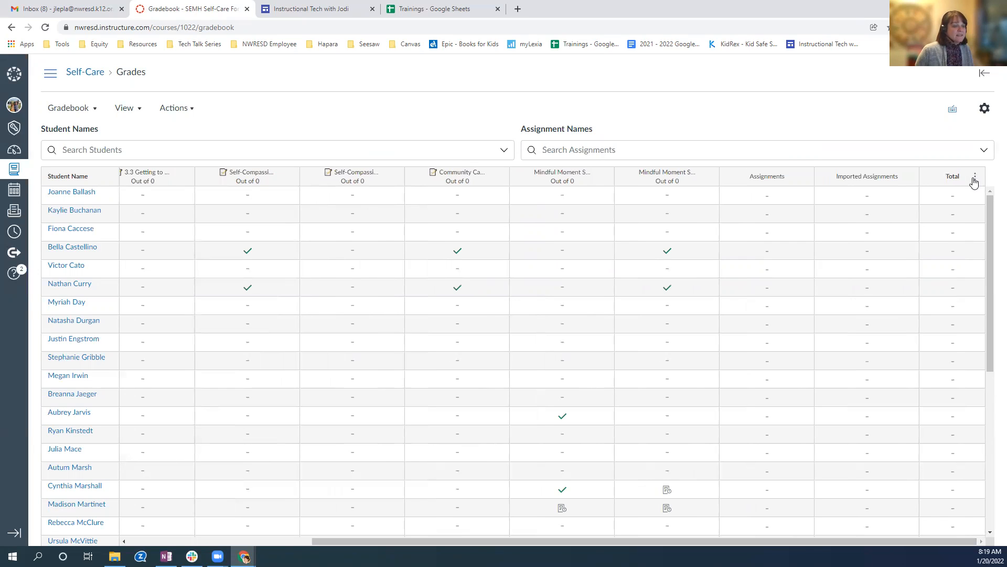
pyautogui.click(974, 180)
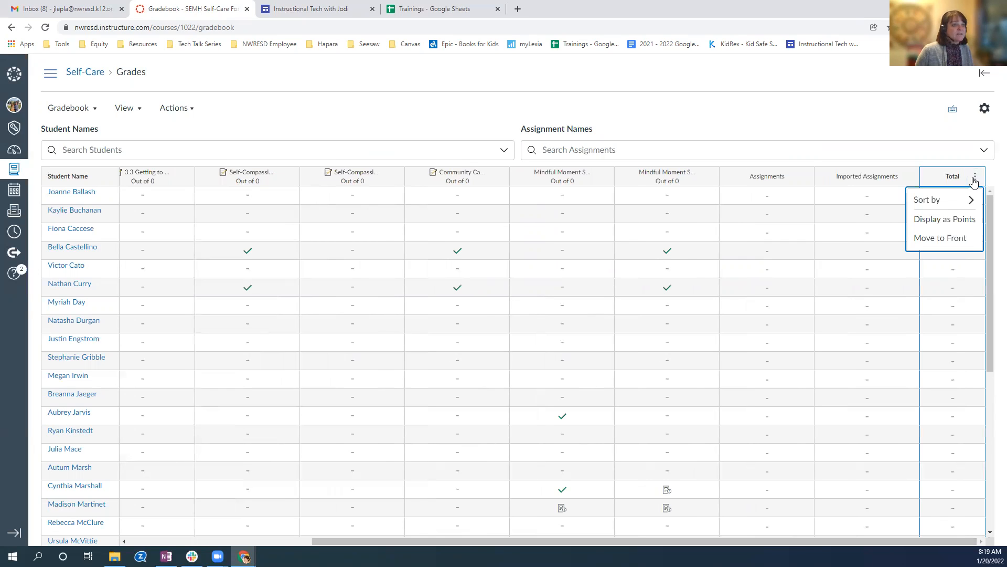
pyautogui.click(956, 239)
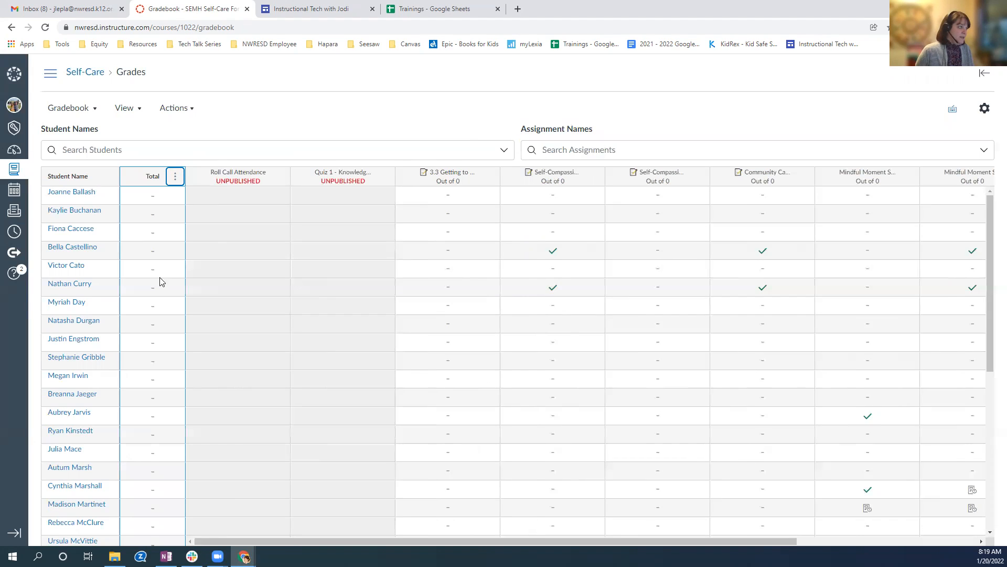
# Return the Total column to the end of the gradebook.
pyautogui.moveTo(352, 543); pyautogui.dragTo(240, 523)
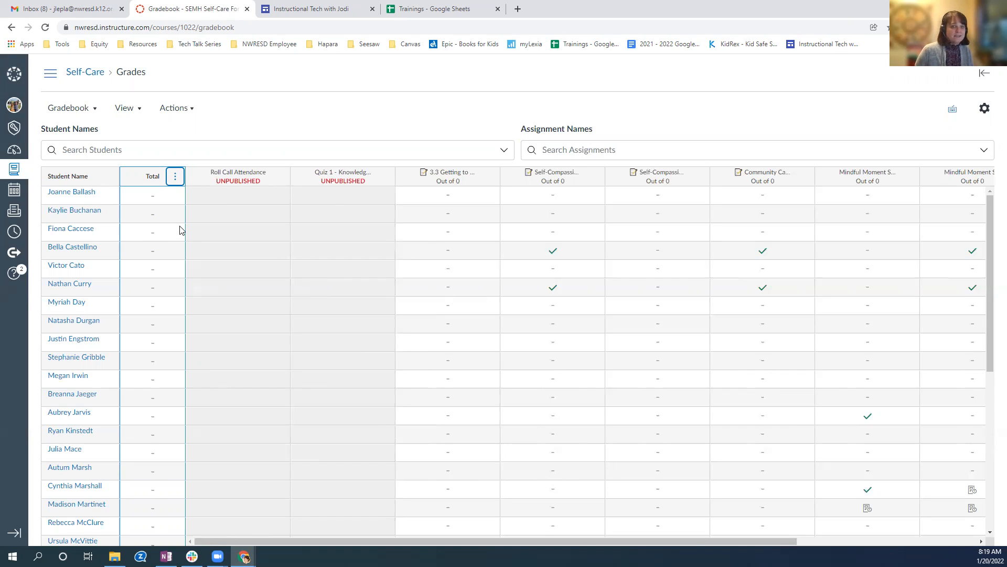
pyautogui.click(175, 177)
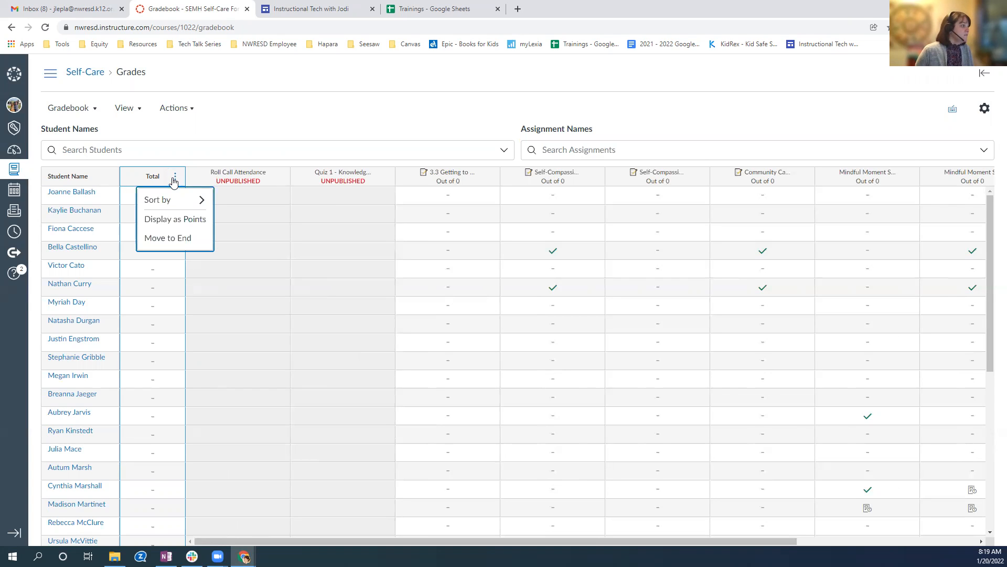
pyautogui.click(180, 242)
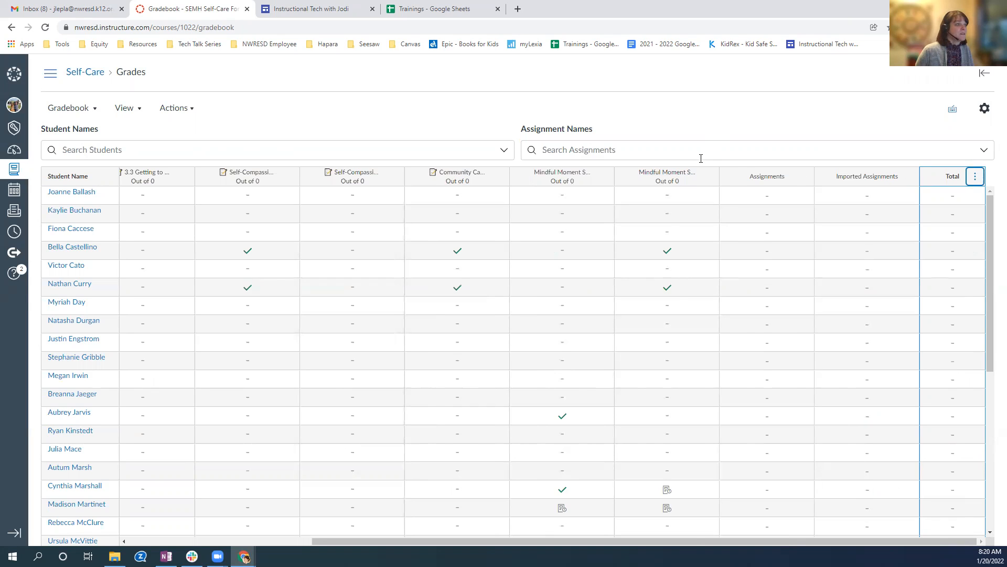
# View the column options of the last Mindful Moment assignment, and return to the first assignment columns.
pyautogui.click(709, 177)
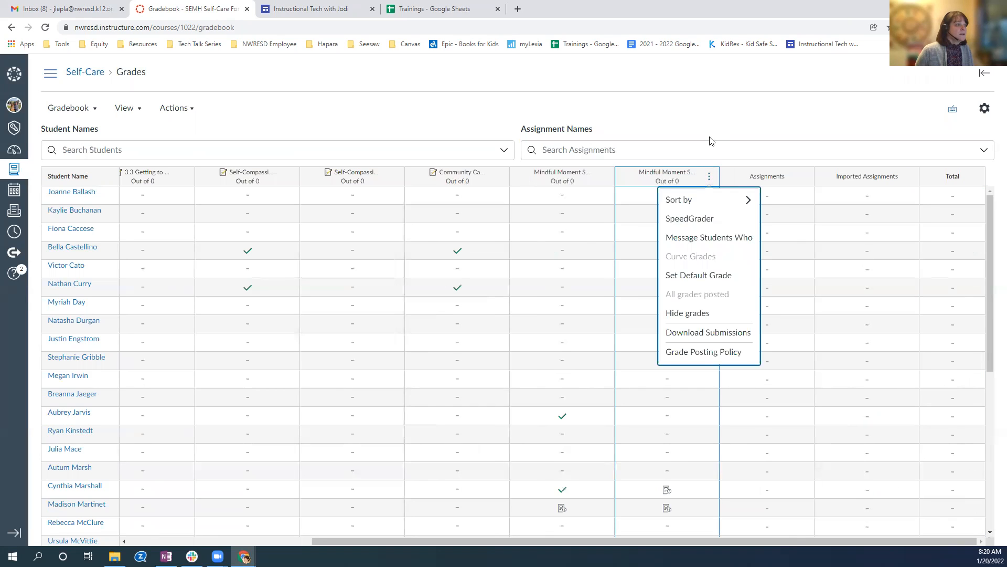
pyautogui.press('Escape')
pyautogui.moveTo(351, 542); pyautogui.dragTo(127, 520)
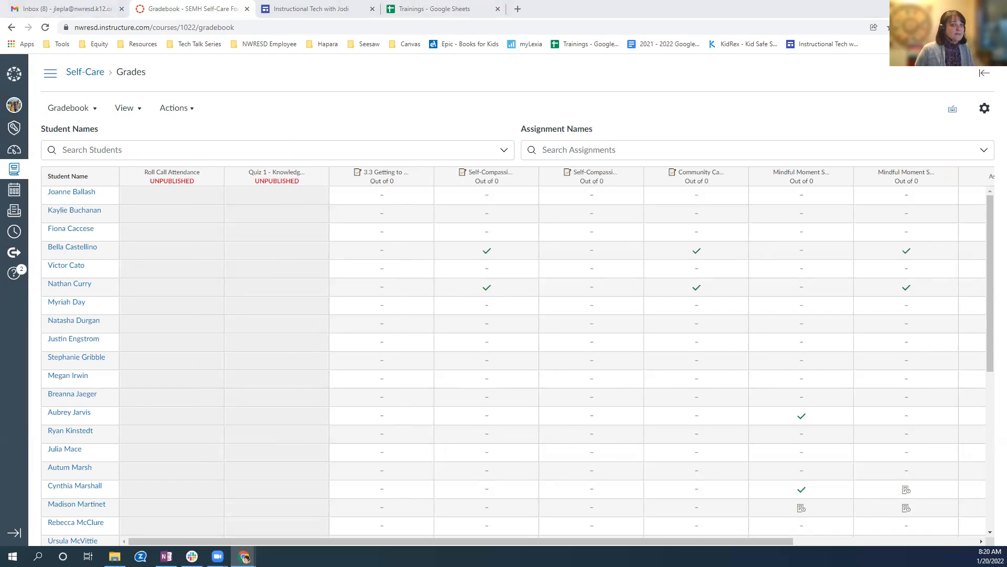
# From the course home page, view the first Mindful Moment Self Reflection to-do item in SpeedGrader, and close it.
pyautogui.click(89, 73)
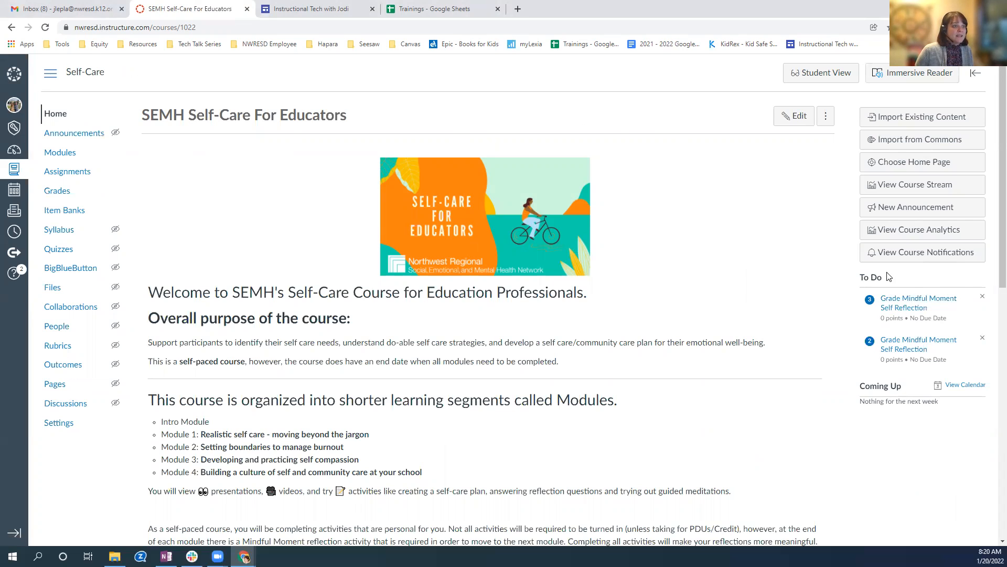
pyautogui.click(911, 308)
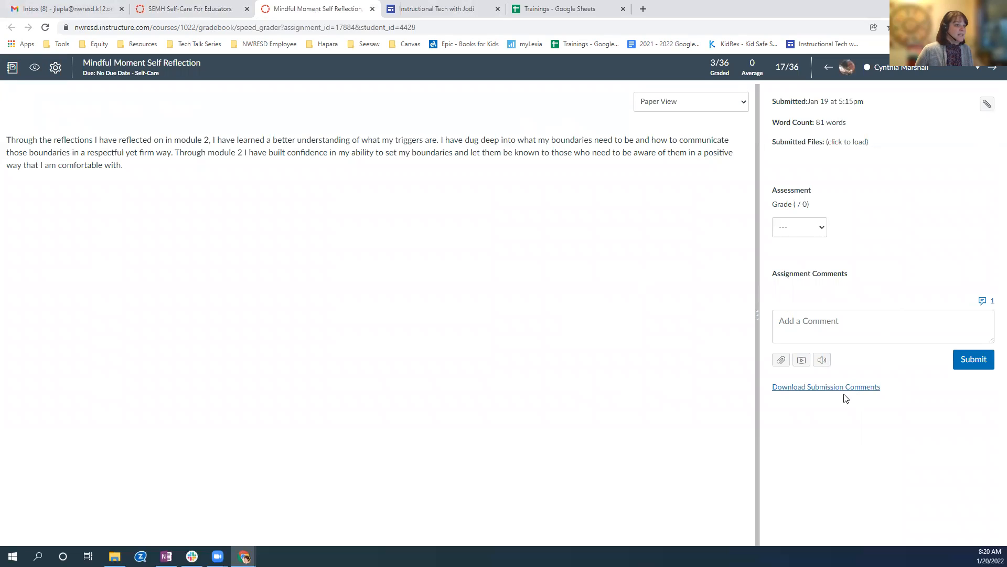
pyautogui.click(373, 9)
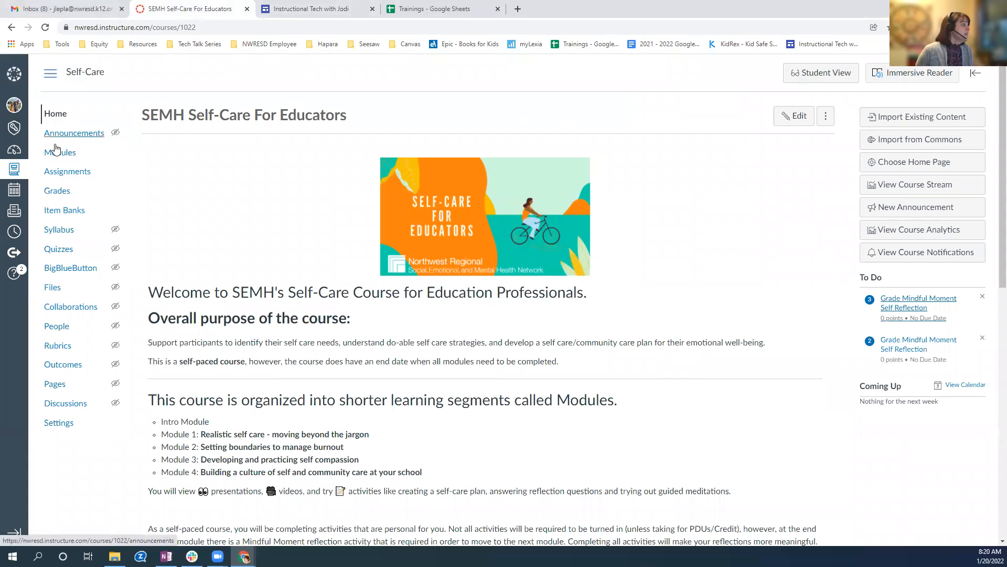
# Open the Core Values Activity assignment, view it in SpeedGrader, and close SpeedGrader.
pyautogui.click(56, 178)
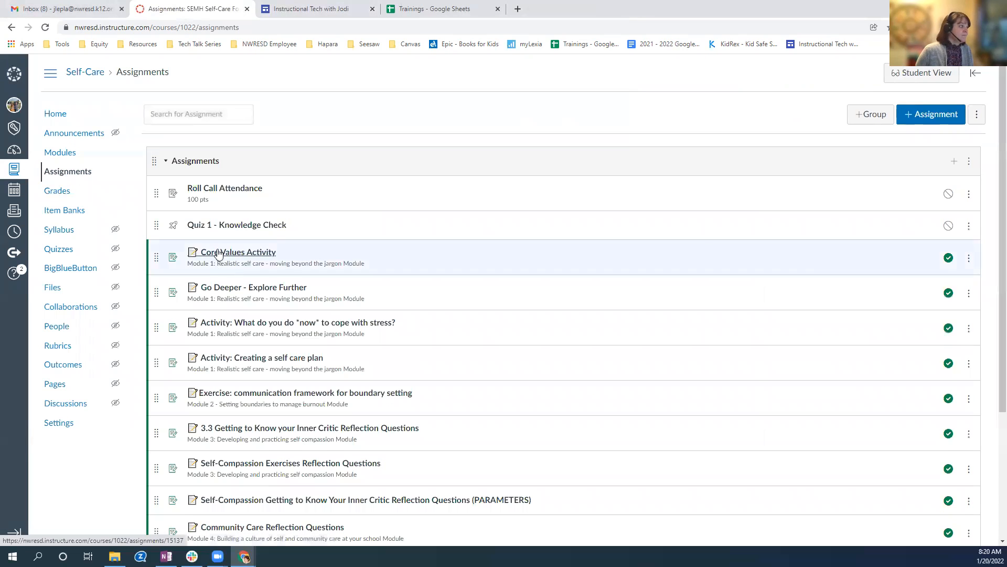
pyautogui.click(254, 257)
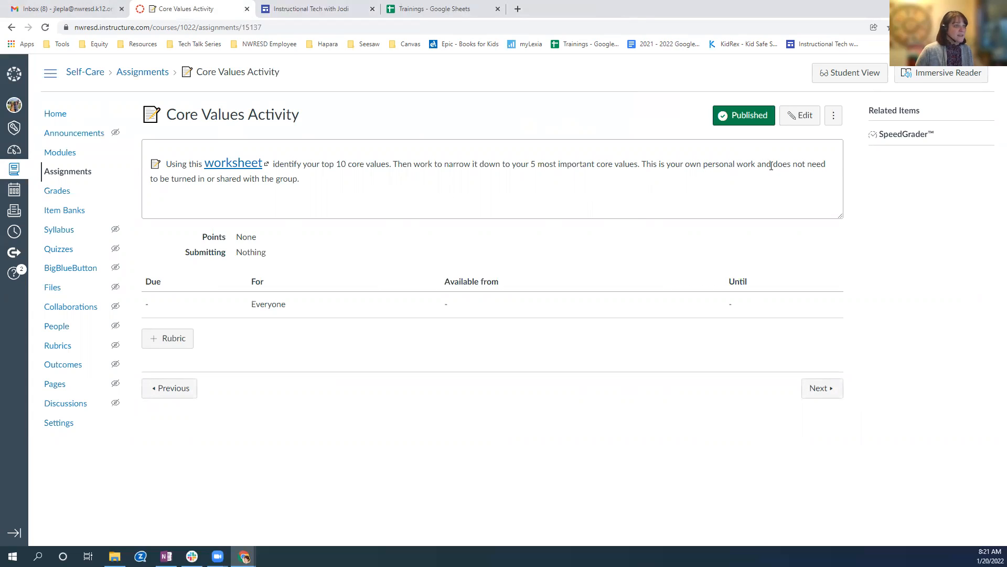
pyautogui.click(902, 135)
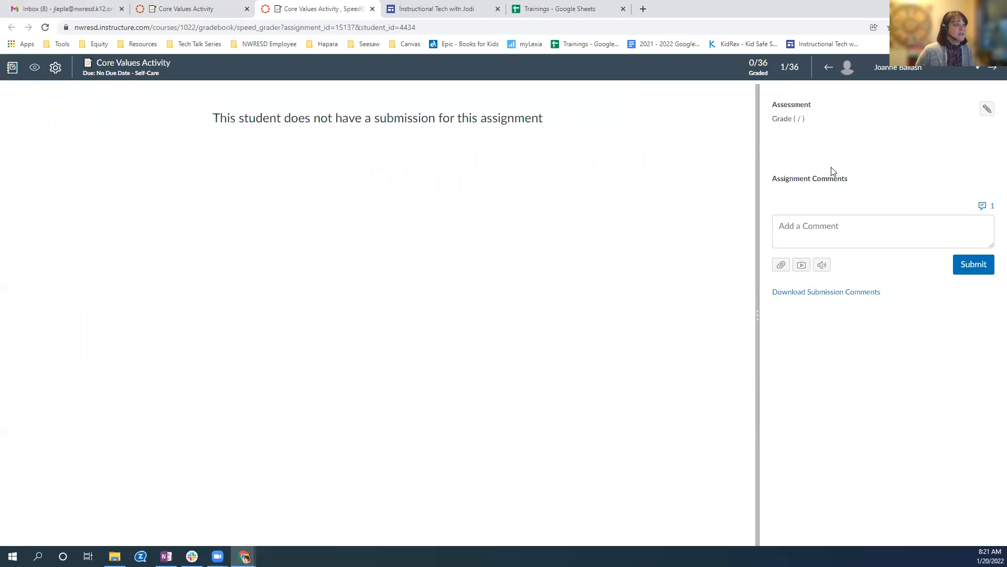
pyautogui.click(373, 9)
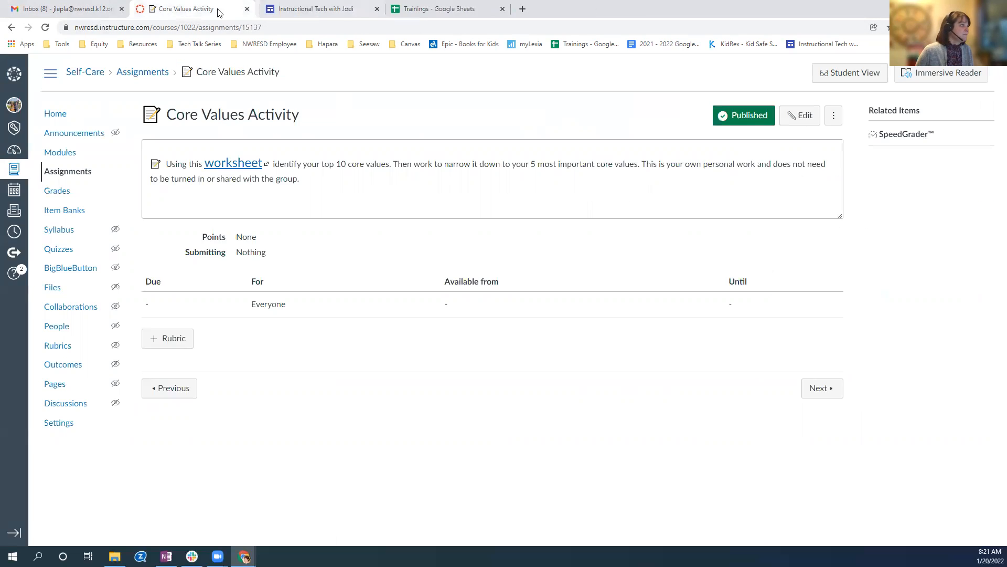
# From the gradebook, view the first completed Self-Compassion Exercises submission in SpeedGrader, and return to the gradebook.
pyautogui.click(55, 194)
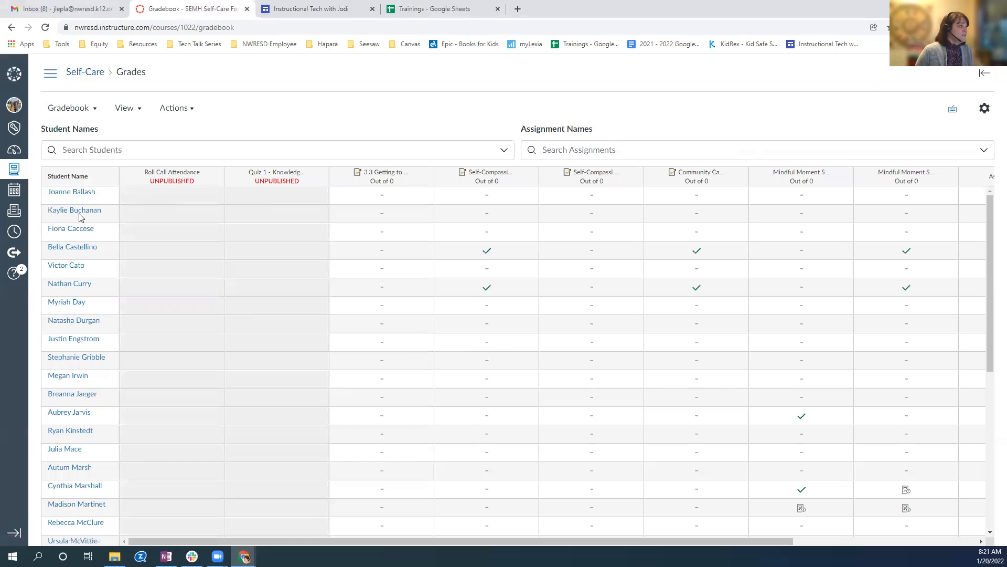
pyautogui.click(510, 256)
pyautogui.click(531, 252)
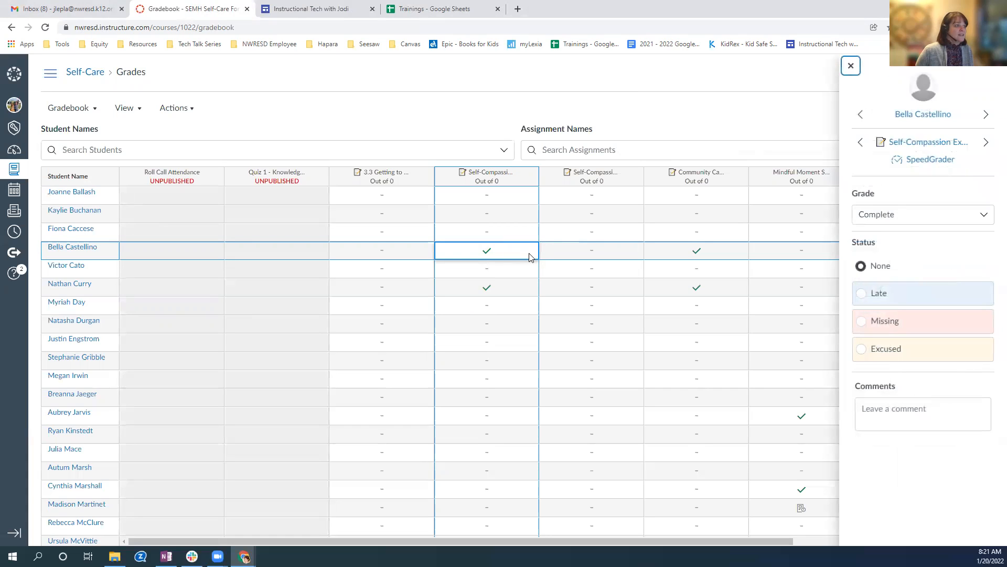
pyautogui.click(937, 165)
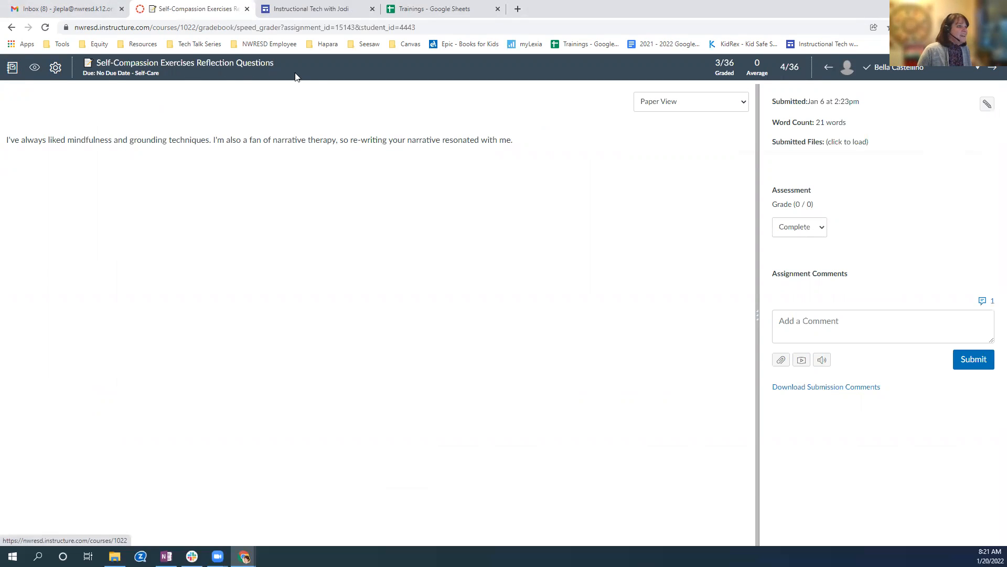
pyautogui.click(12, 68)
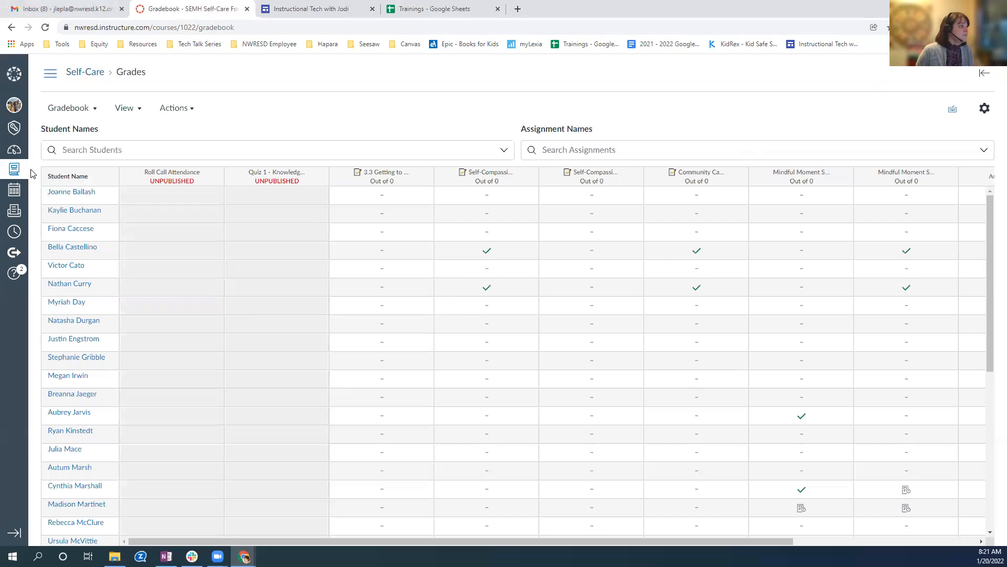
# Reopen the same Self-Compassion Exercises submission in SpeedGrader and view its options for posting or hiding grades.
pyautogui.click(506, 253)
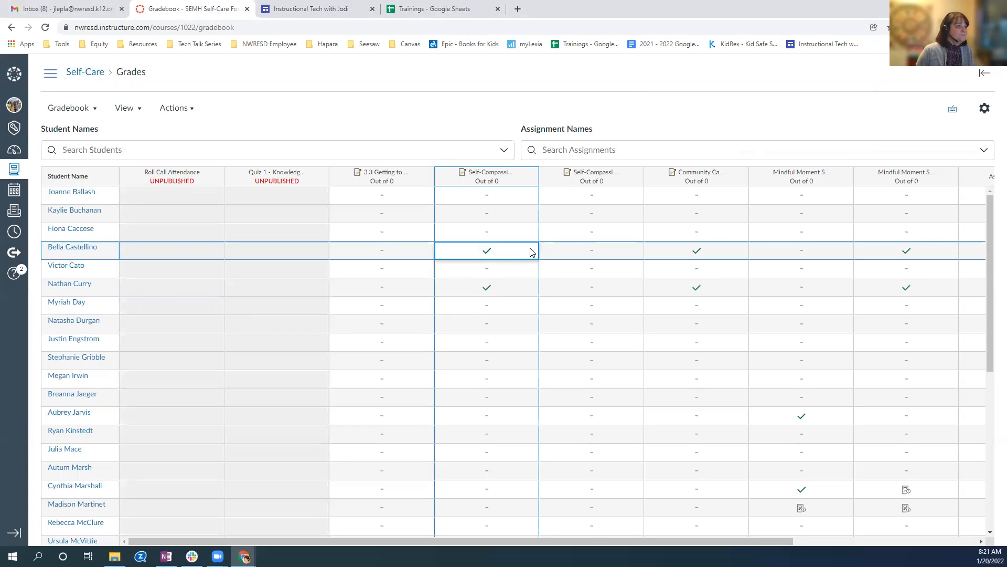
pyautogui.click(529, 251)
pyautogui.click(931, 159)
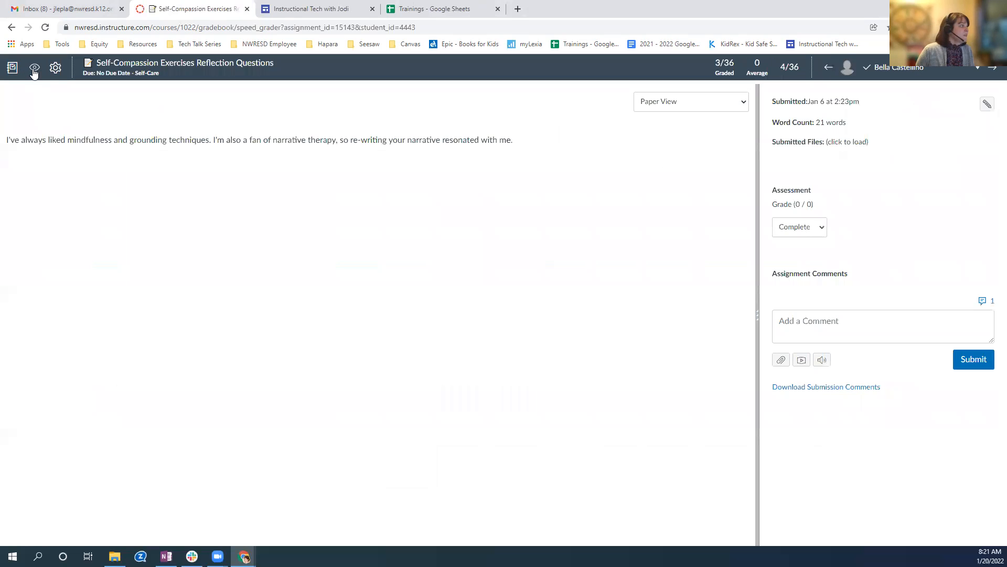
pyautogui.click(34, 71)
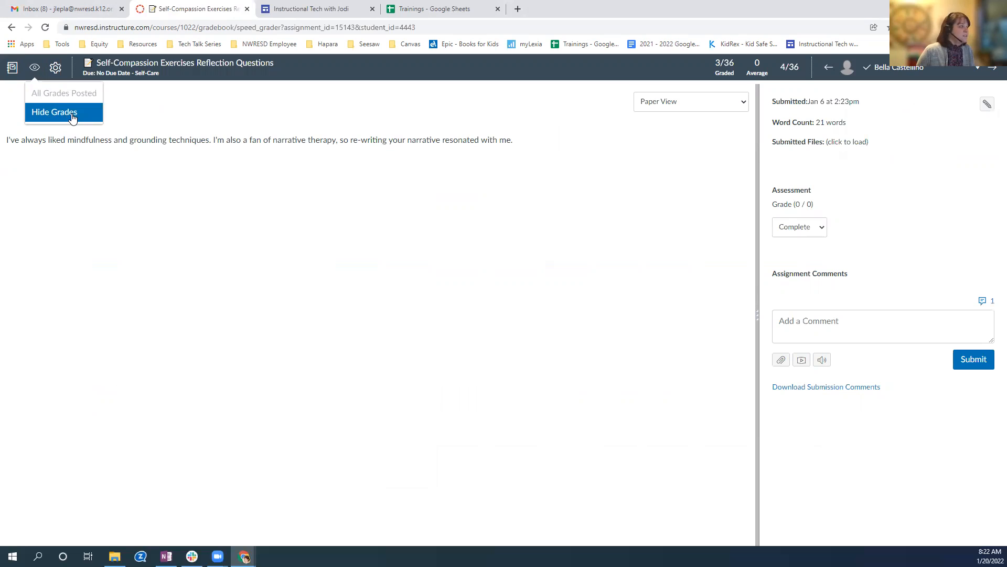
# In the SpeedGrader options, choose to sort the student list by submission status.
pyautogui.click(56, 68)
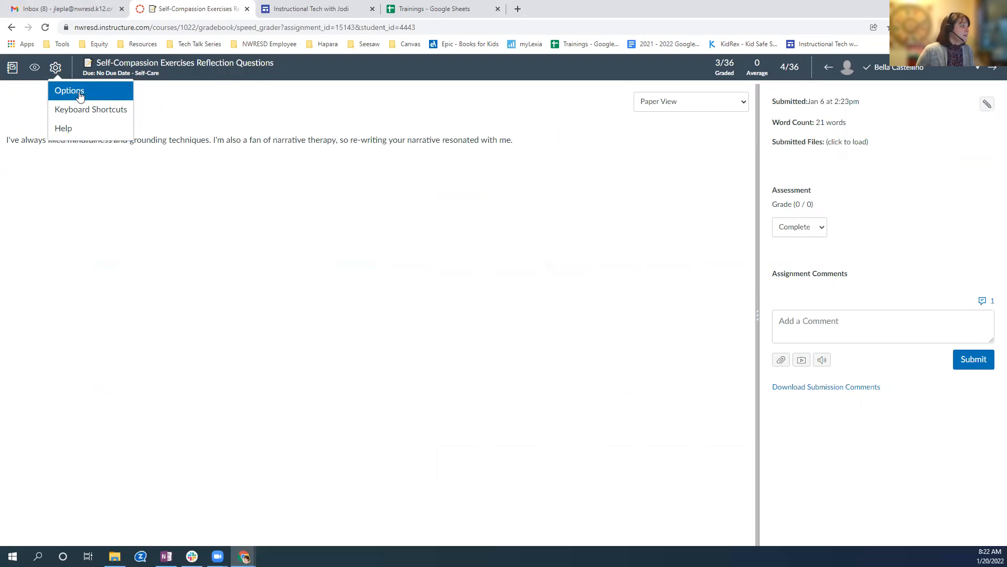
pyautogui.click(82, 93)
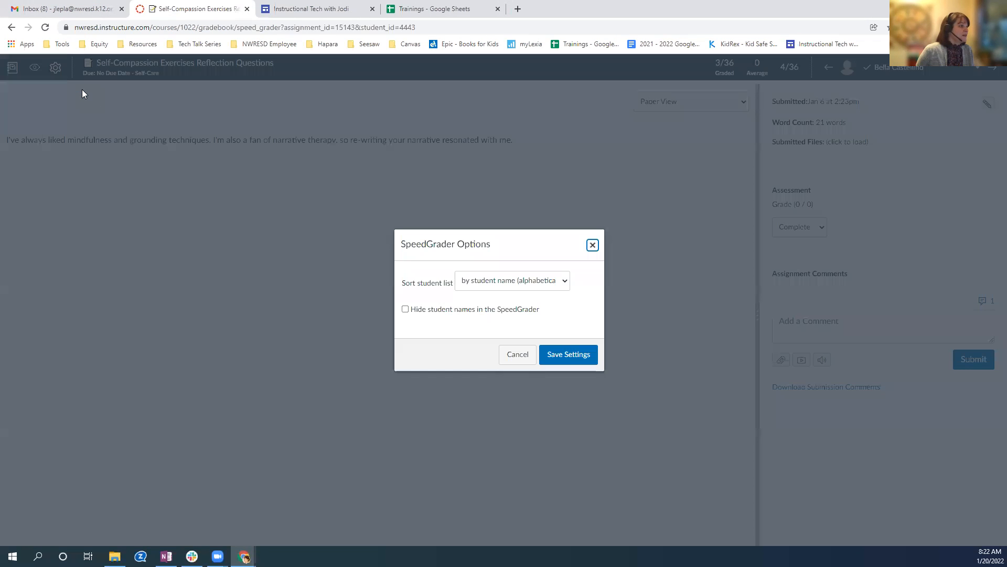
pyautogui.click(501, 284)
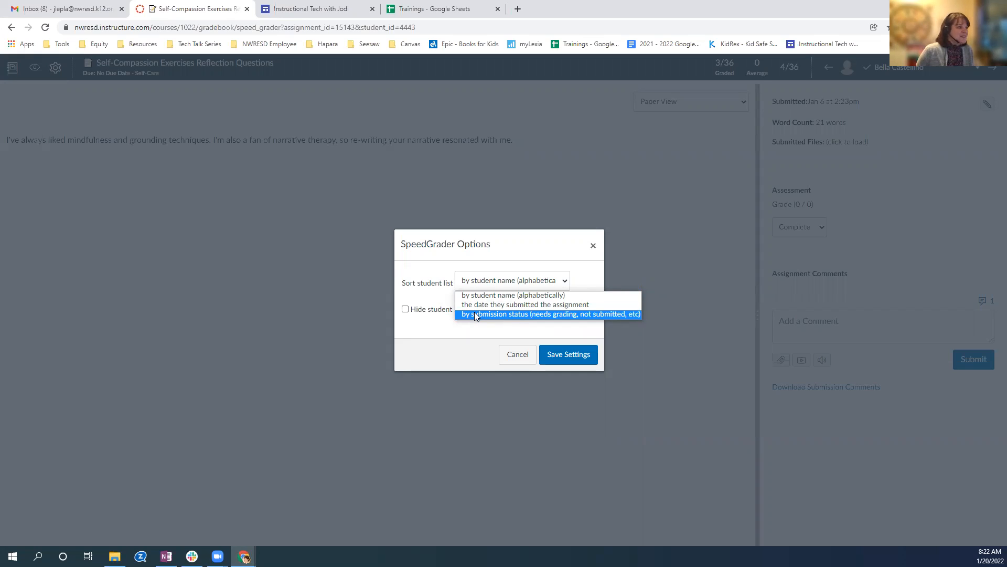
pyautogui.click(514, 315)
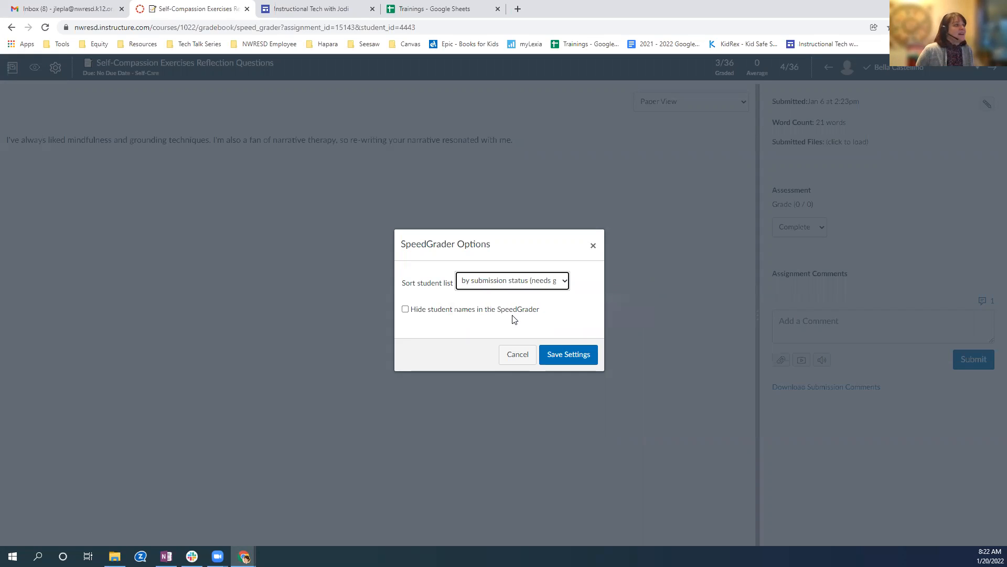
# Set the student list to sort by student name (alphabetically) and save the SpeedGrader settings.
pyautogui.click(564, 284)
pyautogui.click(544, 293)
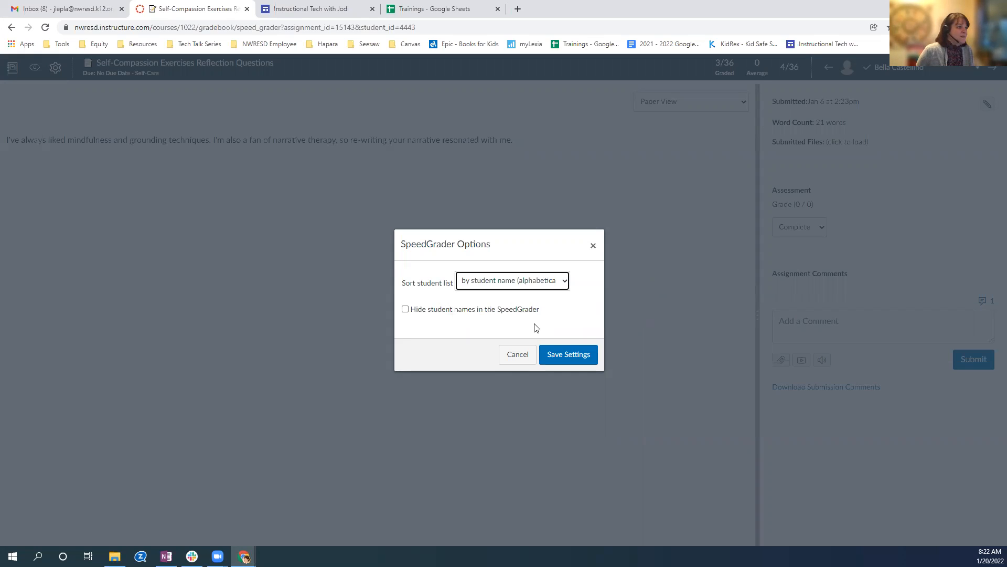
pyautogui.click(566, 354)
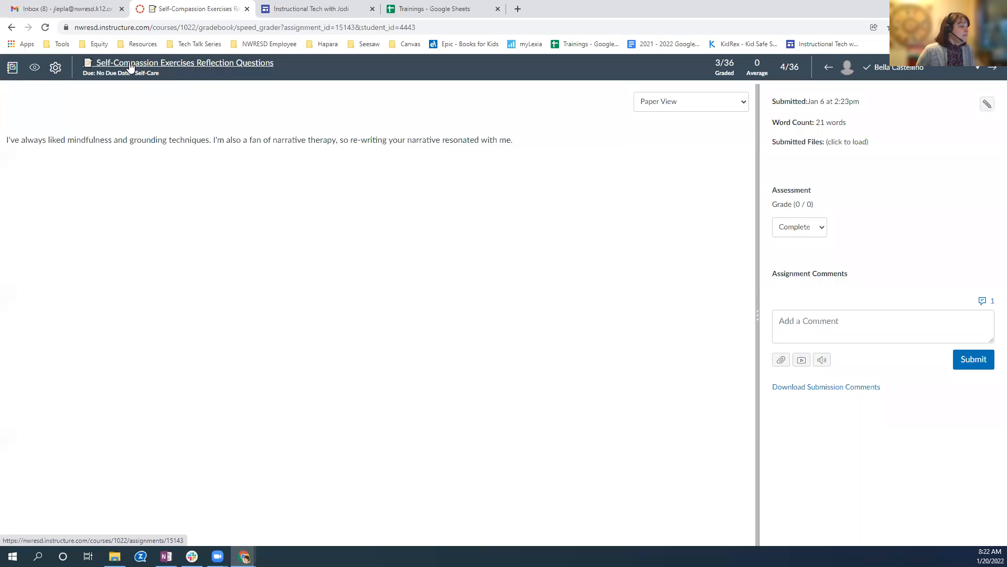
# View the details page of the Self-Compassion Exercises Reflection Questions assignment, and return to SpeedGrader.
pyautogui.click(189, 67)
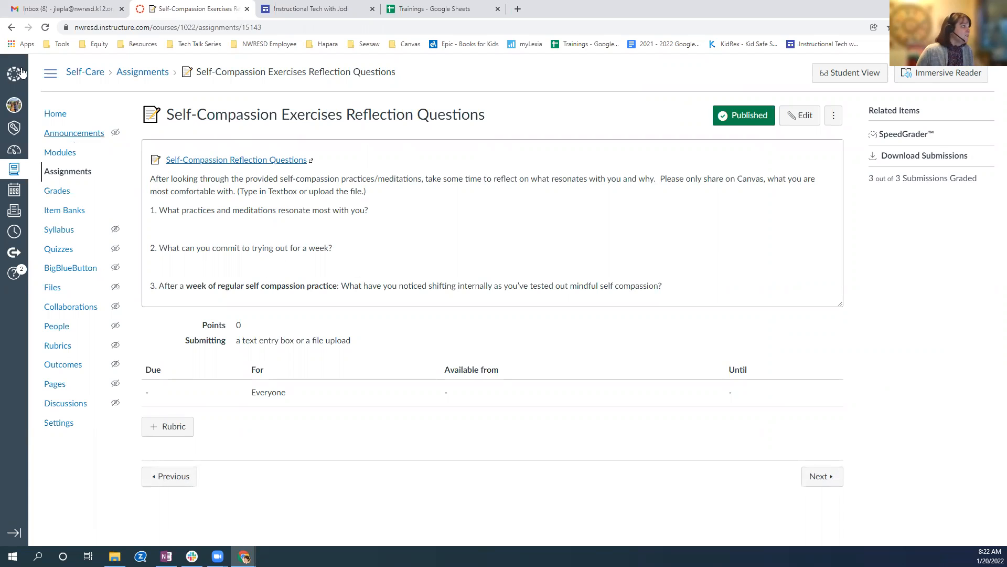
pyautogui.click(10, 27)
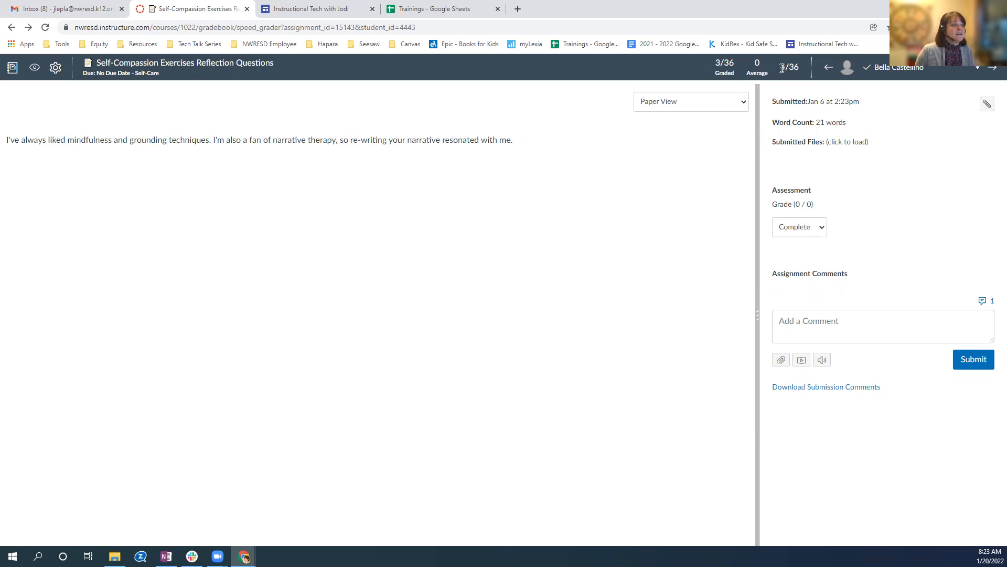
# Step back through the two preceding students in SpeedGrader, and return to the original student's submission.
pyautogui.doubleClick(784, 68)
pyautogui.click(828, 69)
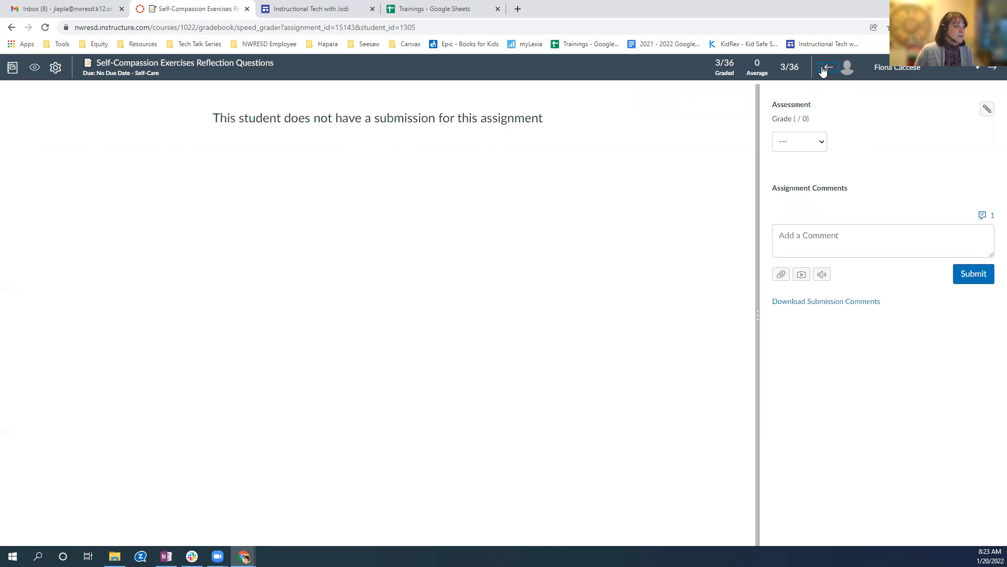
pyautogui.click(826, 70)
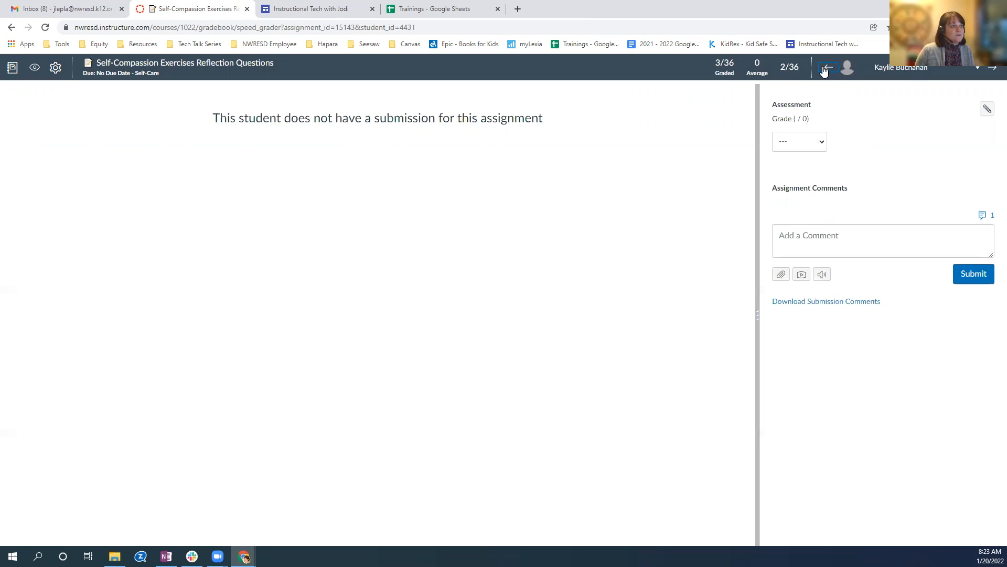
pyautogui.click(993, 68)
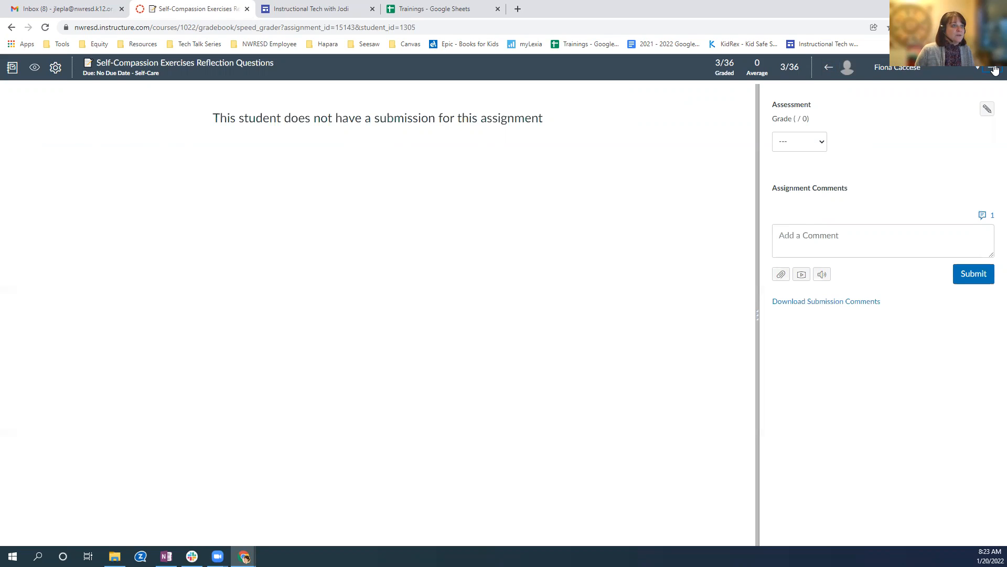
pyautogui.click(993, 69)
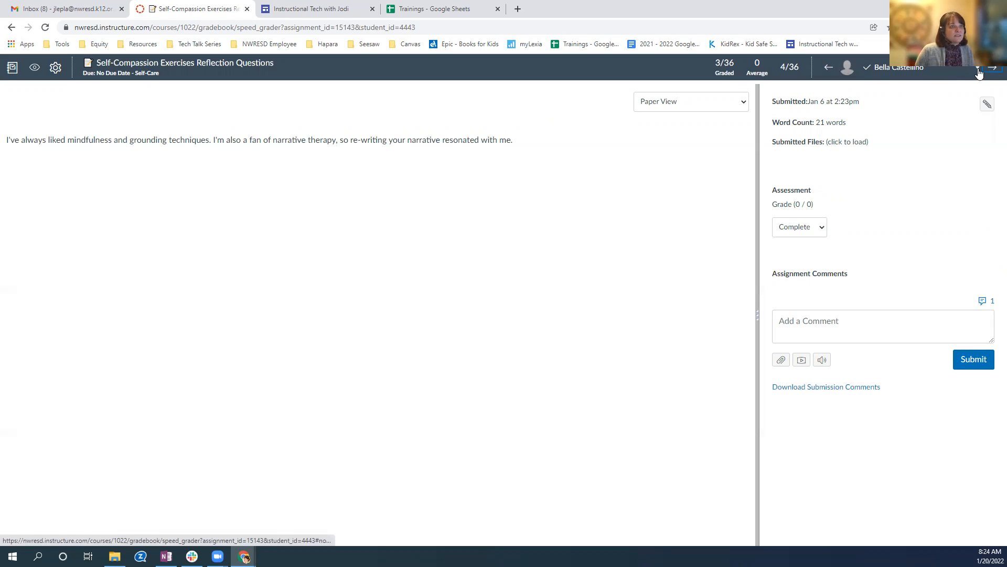
# Browse the SpeedGrader student list to check who has submitted, and close it without changing students.
pyautogui.click(977, 69)
pyautogui.scroll(-1, 934, 135)
pyautogui.scroll(-5, 934, 135)
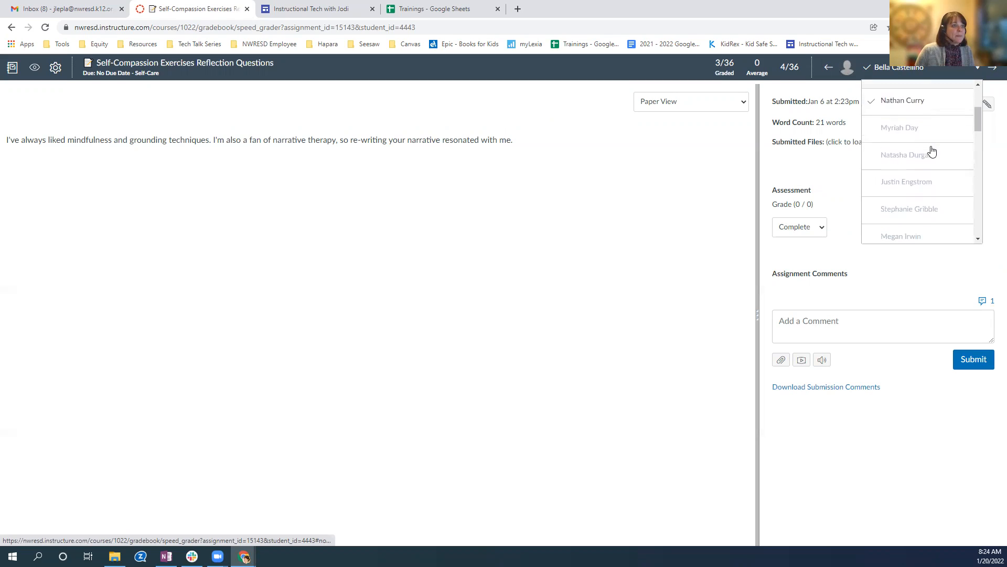
pyautogui.scroll(-5, 932, 150)
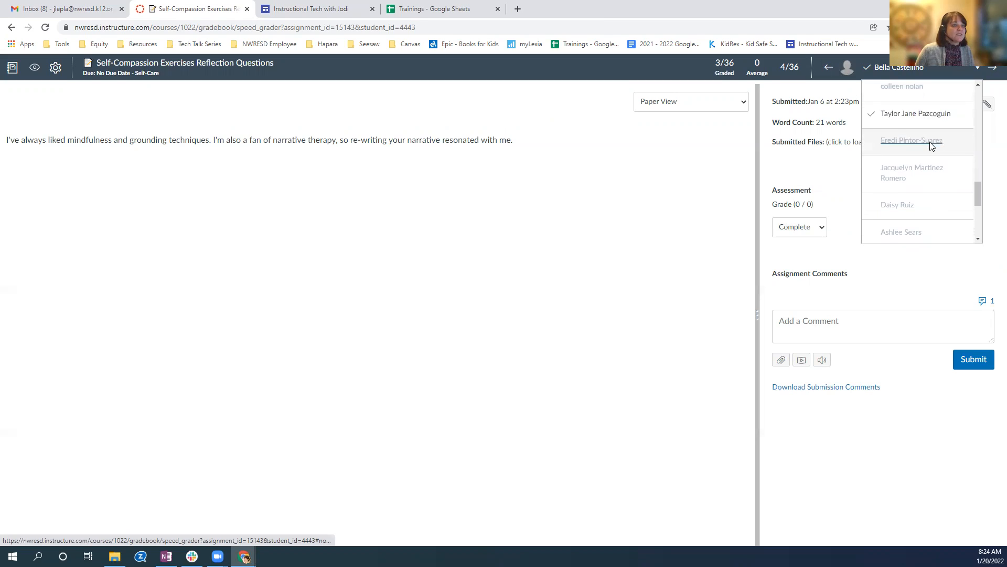
pyautogui.scroll(2, 883, 121)
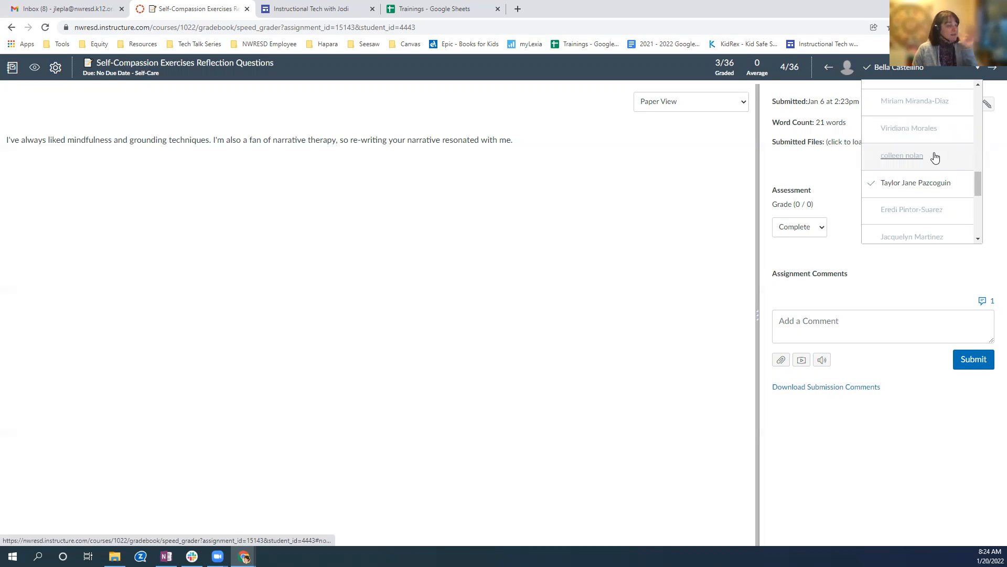
pyautogui.scroll(10, 872, 181)
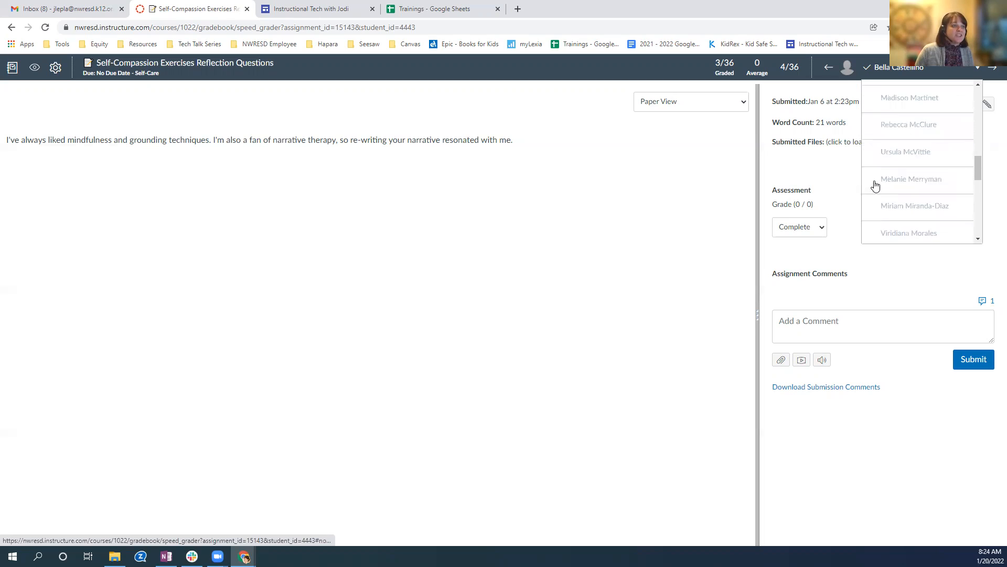
pyautogui.scroll(1, 871, 173)
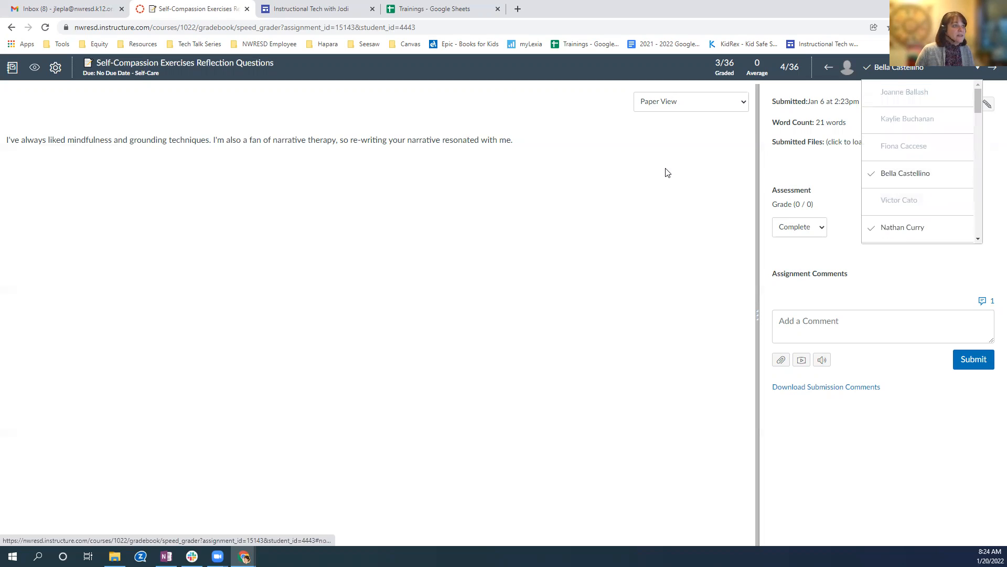
pyautogui.click(788, 156)
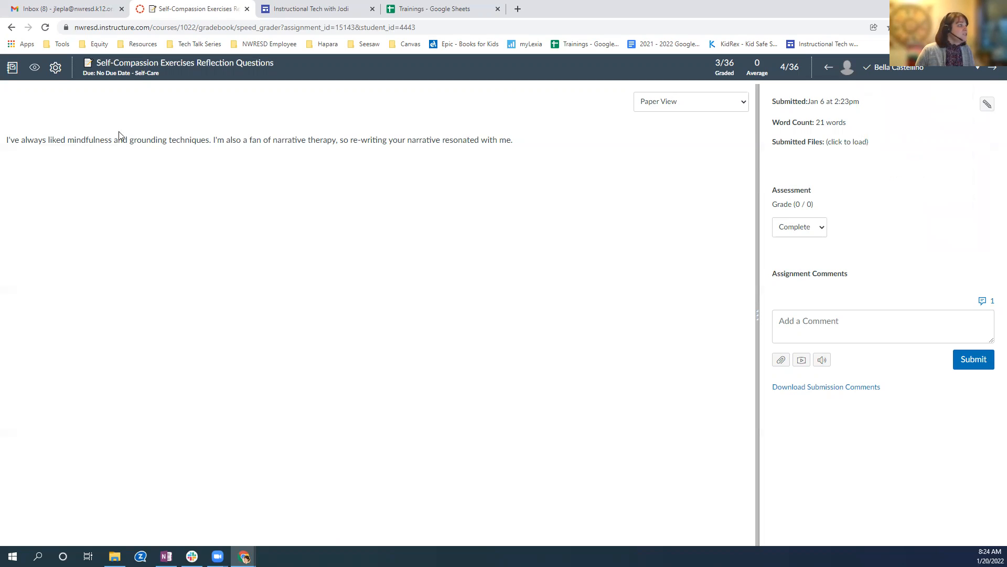
# Set the SpeedGrader student list to sort by submission status (needs grading, not submitted, etc.) and save the settings.
pyautogui.click(55, 68)
pyautogui.click(64, 90)
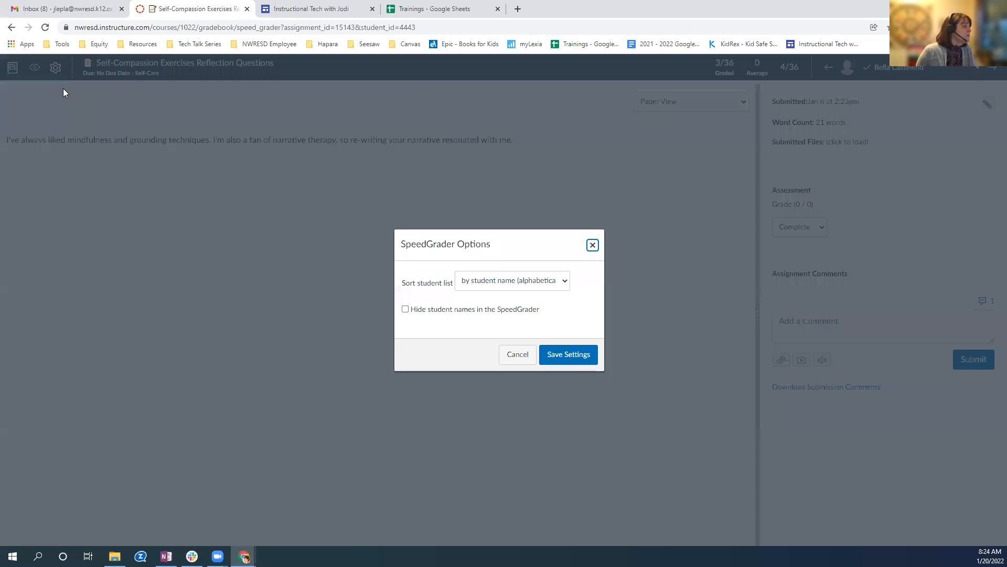
pyautogui.click(556, 282)
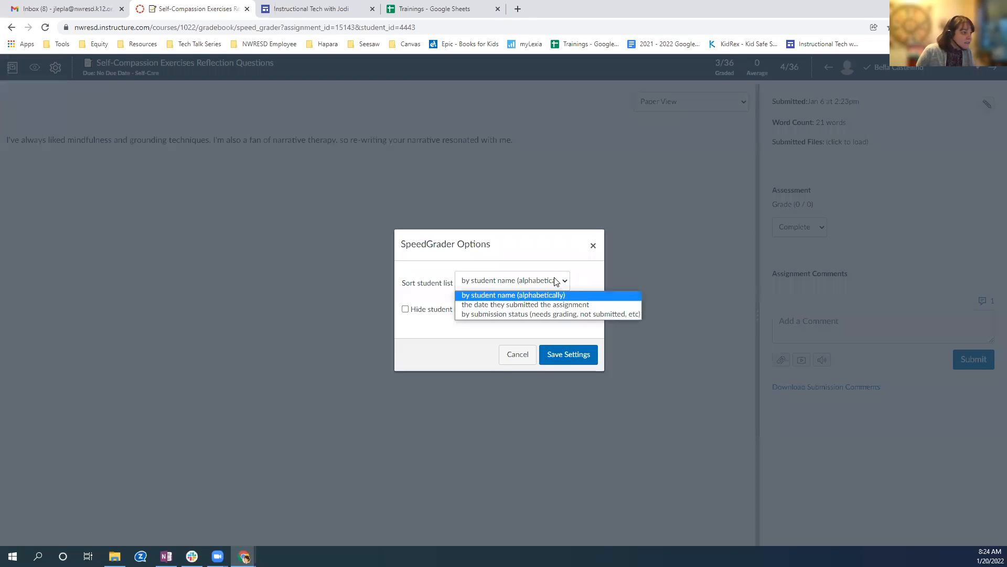
pyautogui.click(466, 313)
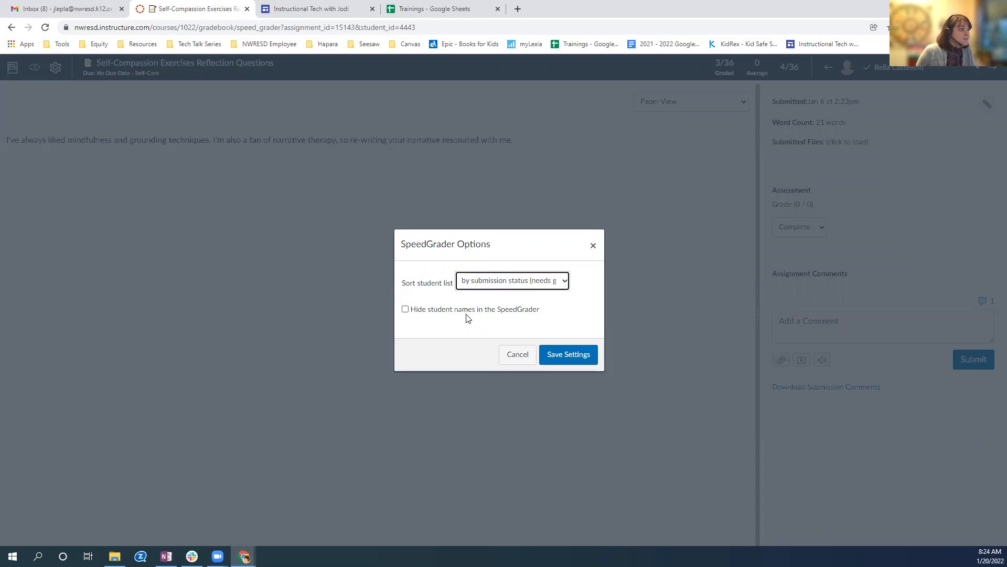
pyautogui.click(565, 356)
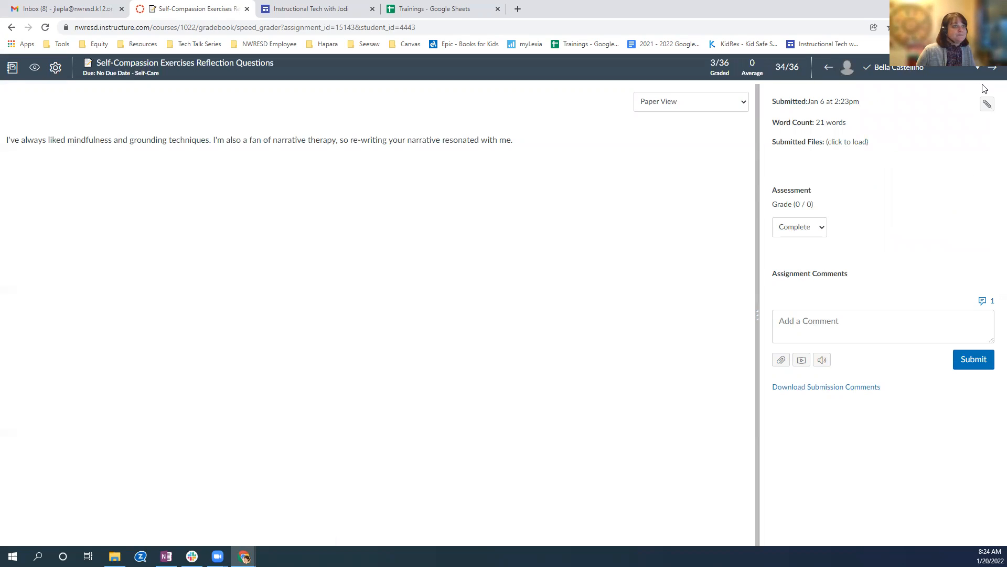
# Browse the re-sorted SpeedGrader student list from end to end, and close it without changing students.
pyautogui.click(978, 67)
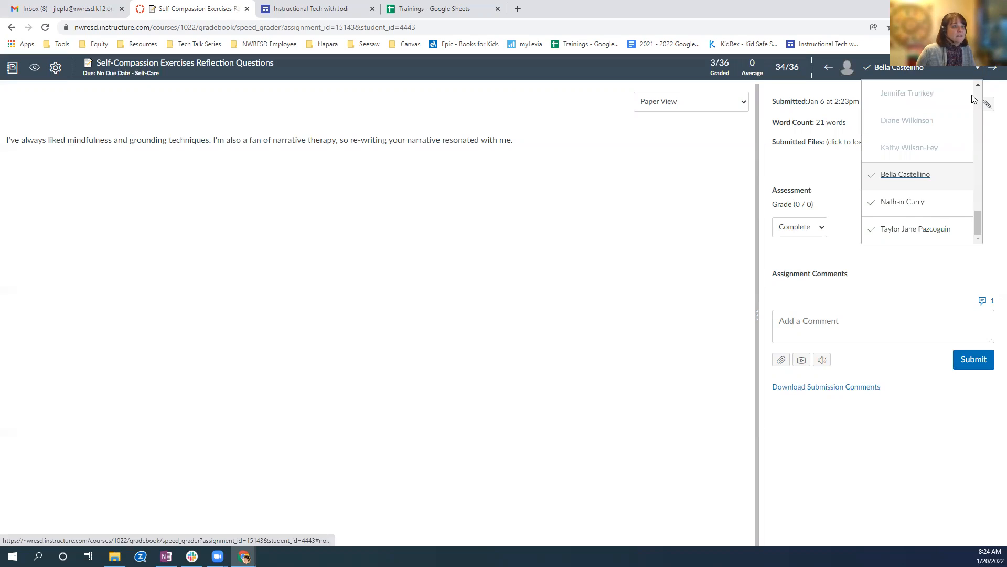
pyautogui.moveTo(979, 223); pyautogui.dragTo(979, 86)
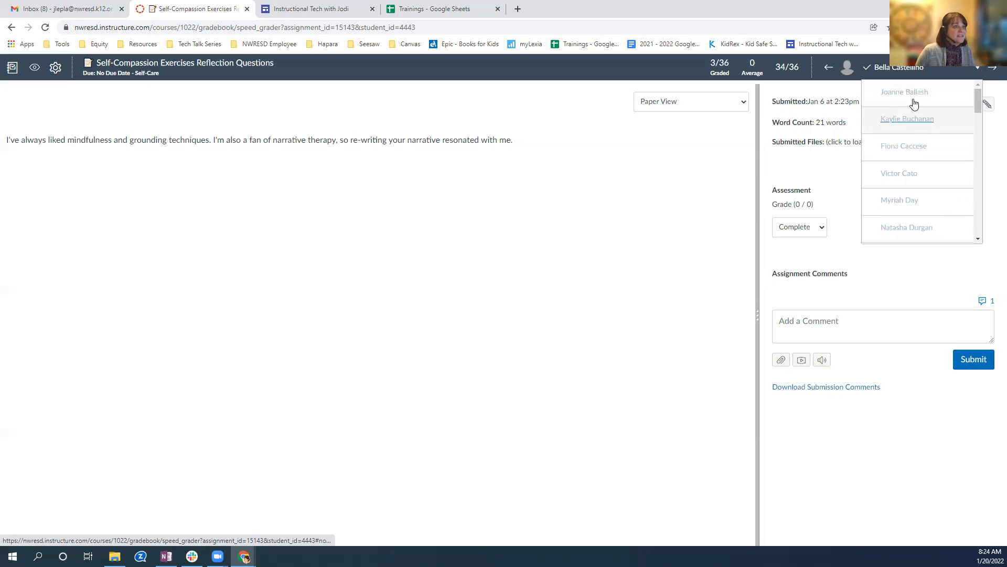
pyautogui.moveTo(980, 99); pyautogui.dragTo(971, 224)
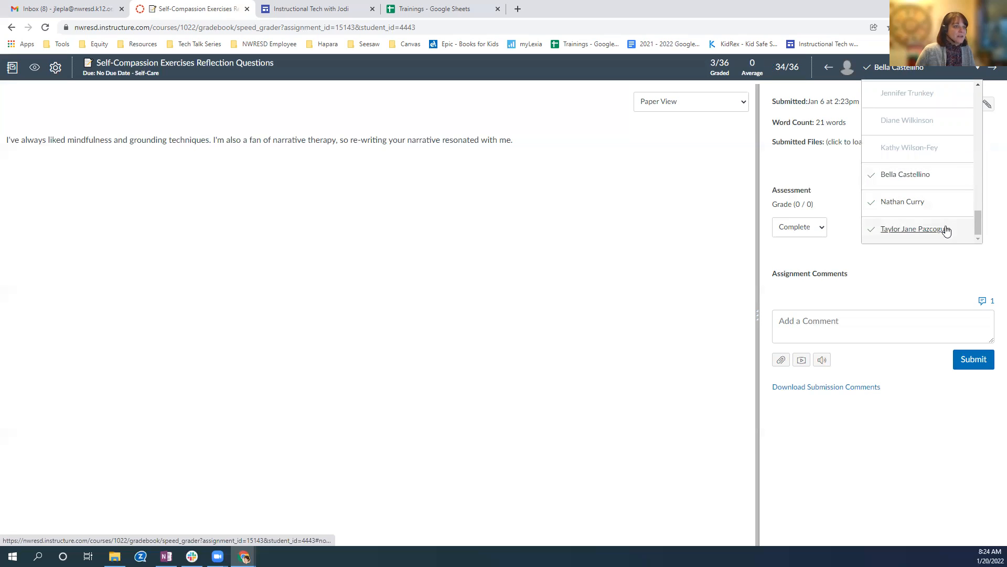
pyautogui.moveTo(976, 227); pyautogui.dragTo(980, 92)
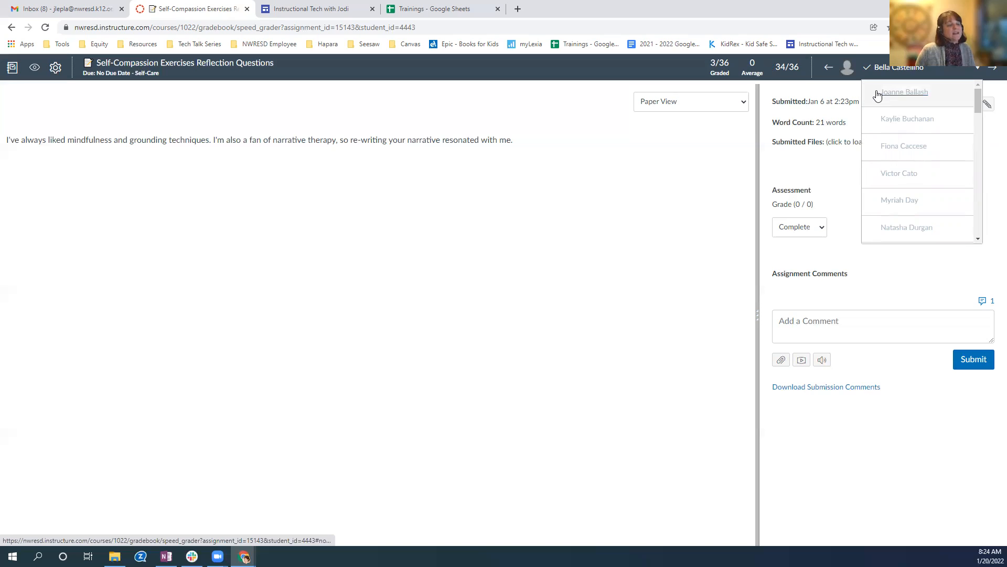
pyautogui.click(823, 162)
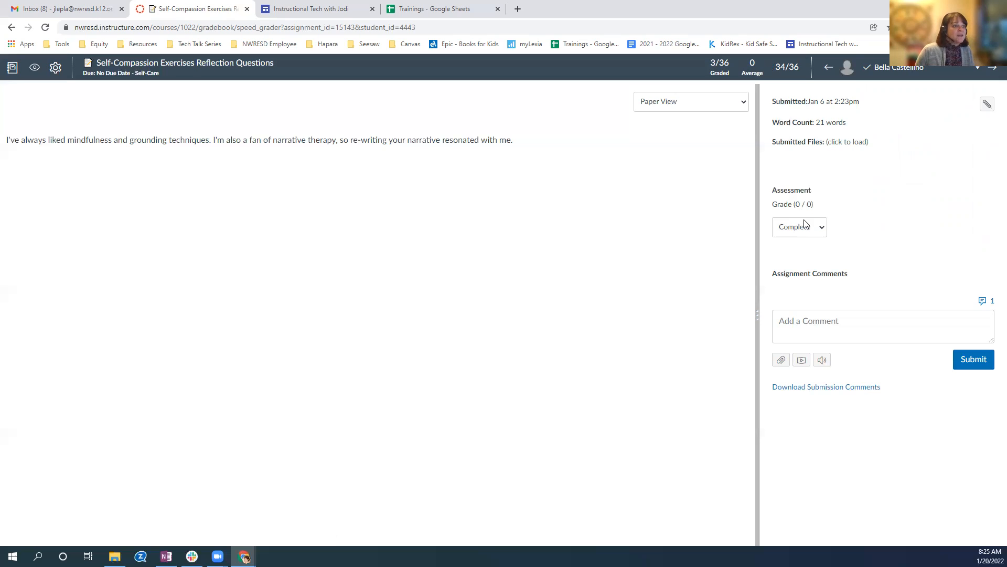
# Choose Complete as the submission's grade and enter "Great work!" as an unsubmitted assignment comment.
pyautogui.click(823, 227)
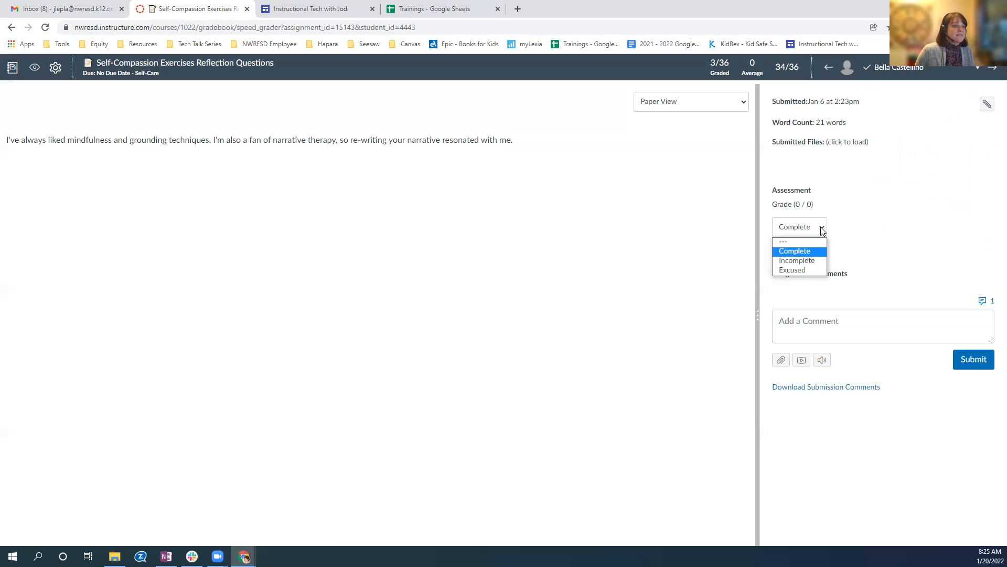
pyautogui.click(804, 255)
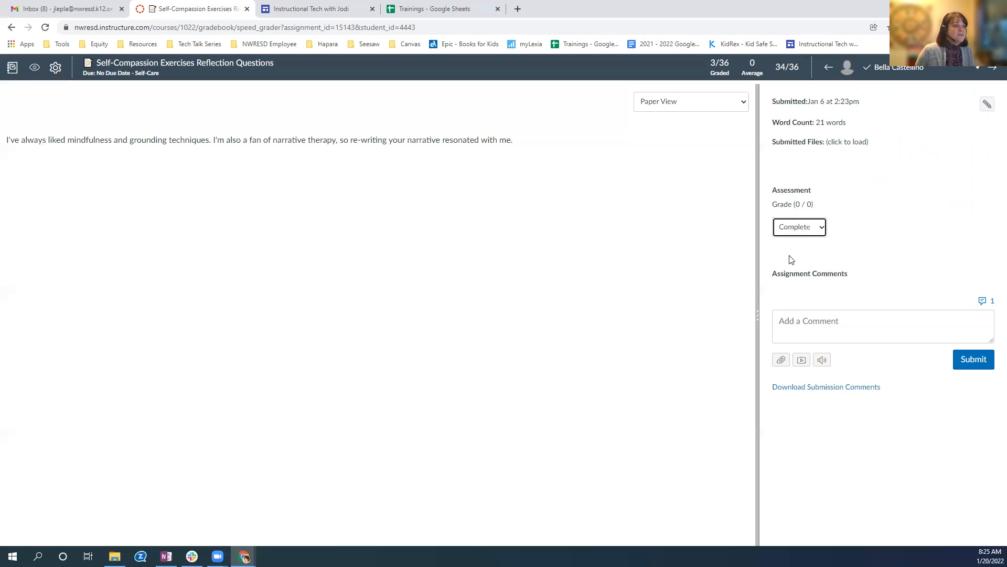
pyautogui.click(786, 256)
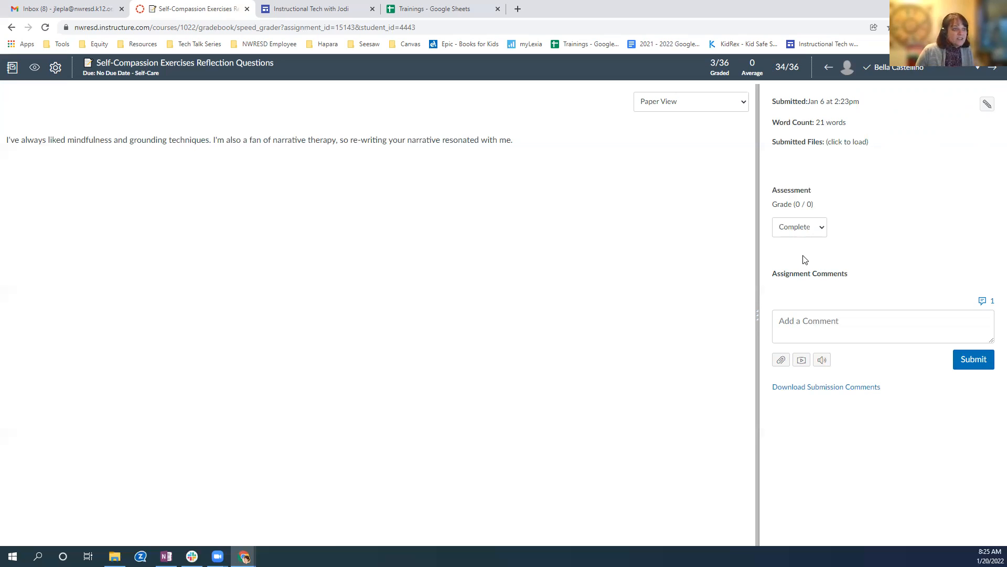
pyautogui.click(807, 322)
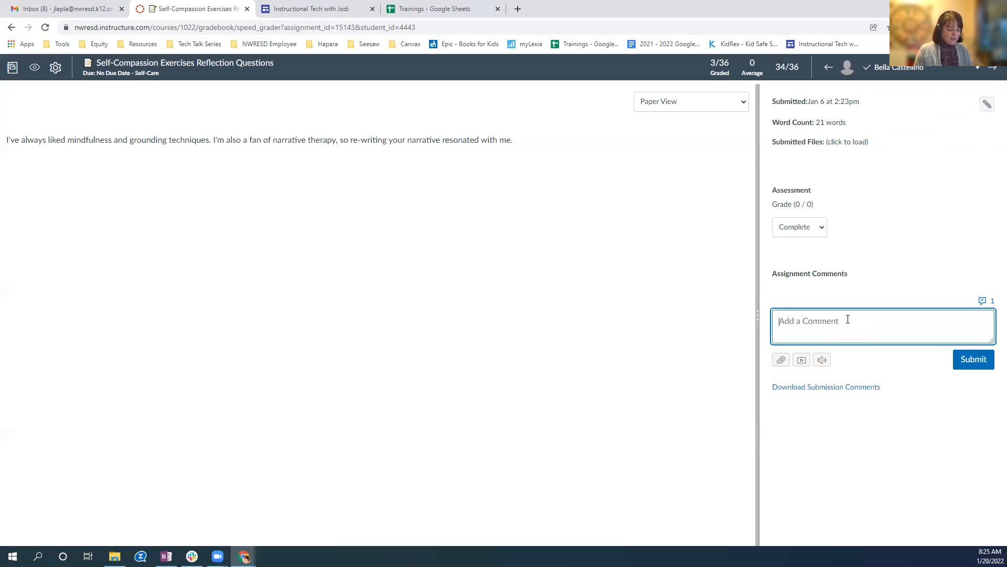
pyautogui.write('Great work!')
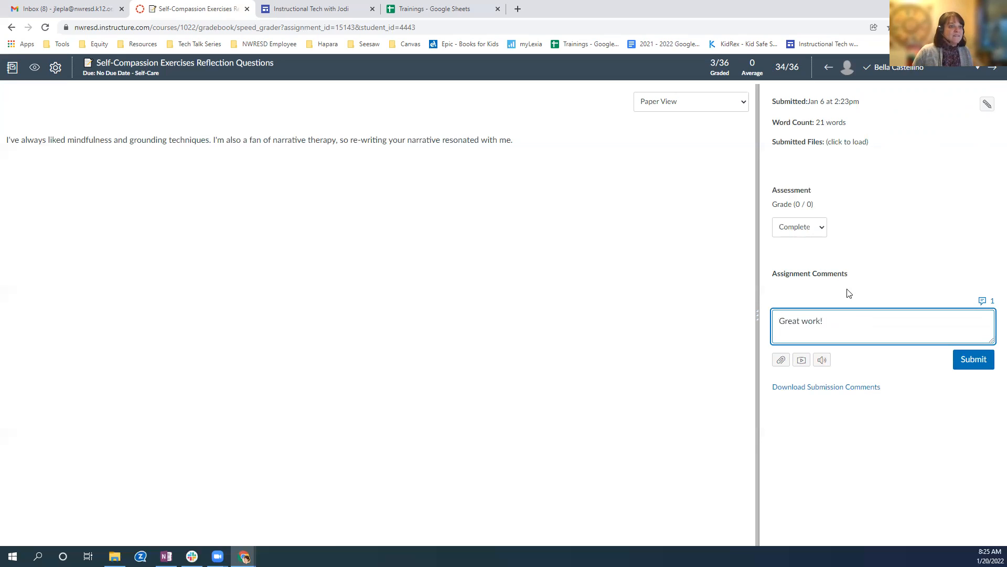
# Add "Great work!" to the comment library, enable suggestions when typing, and return to the submission.
pyautogui.click(992, 303)
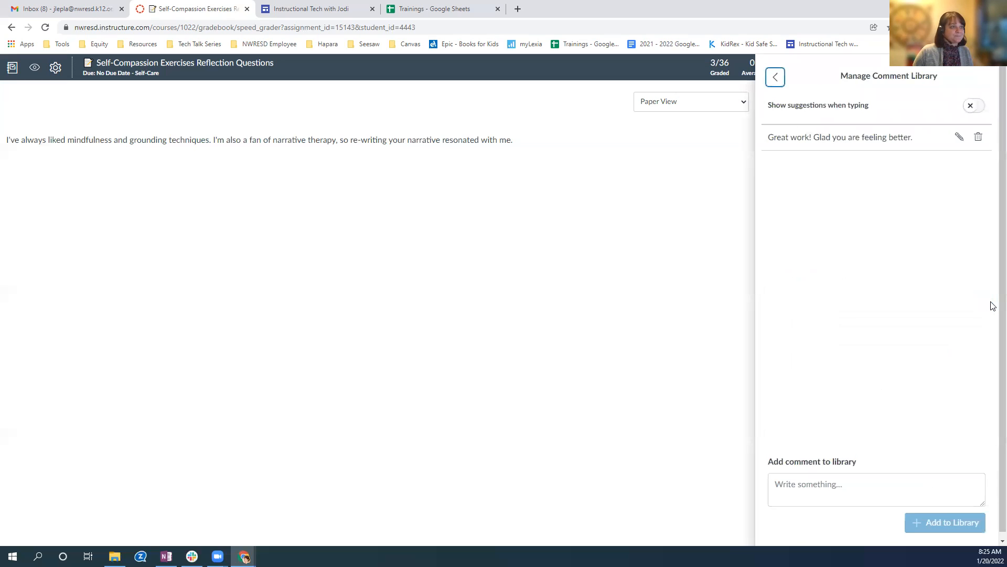
pyautogui.click(843, 505)
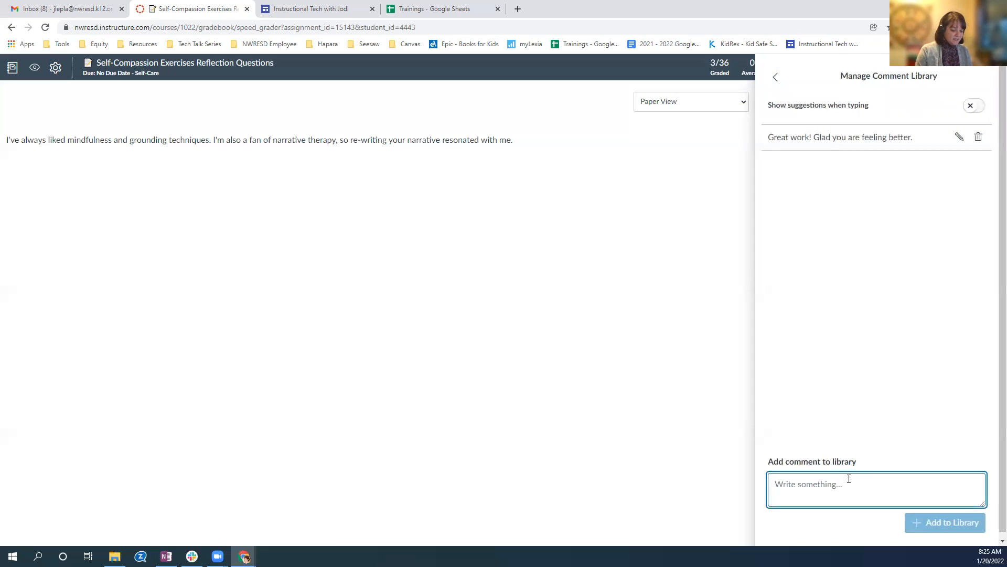
pyautogui.write('Great work!')
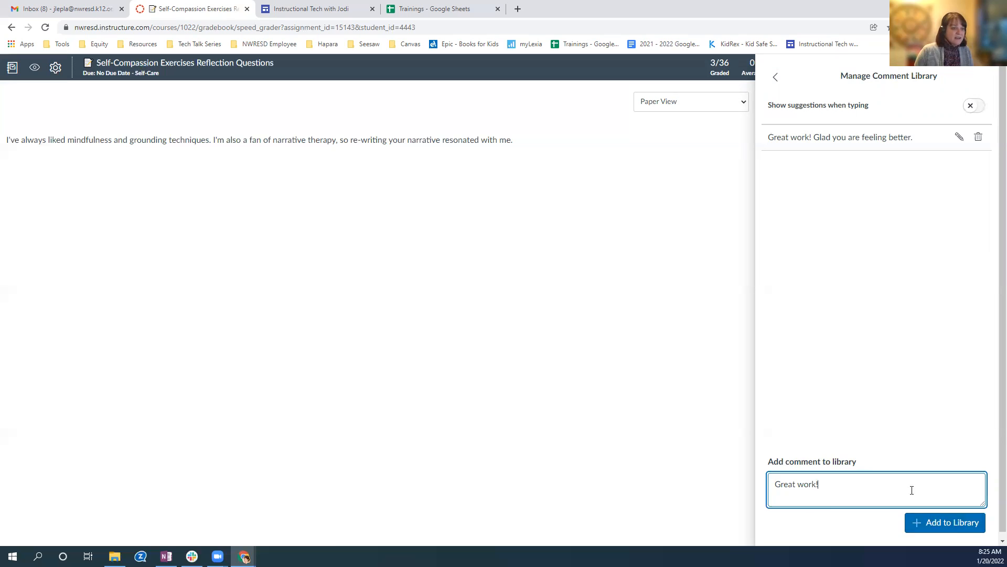
pyautogui.click(947, 522)
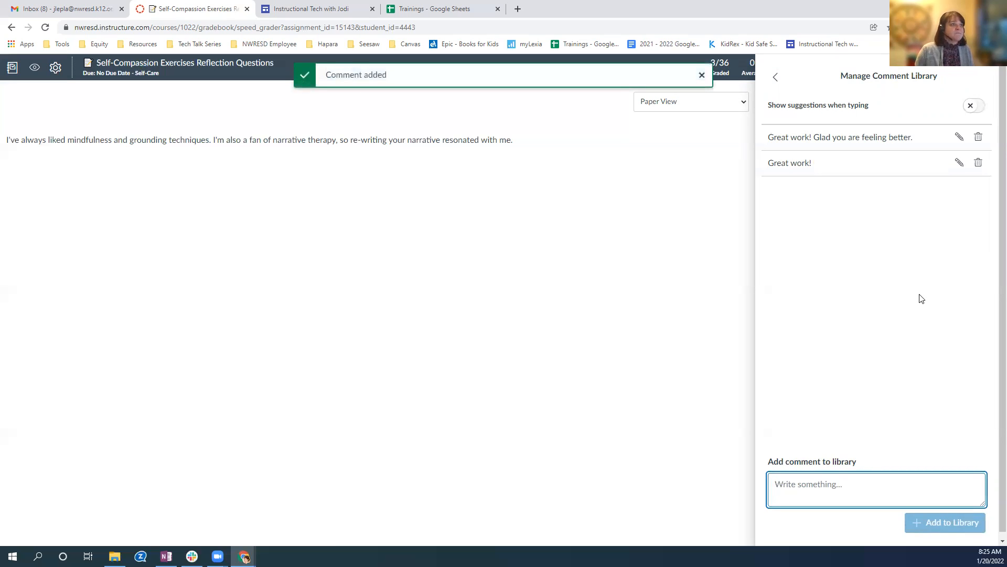
pyautogui.click(977, 108)
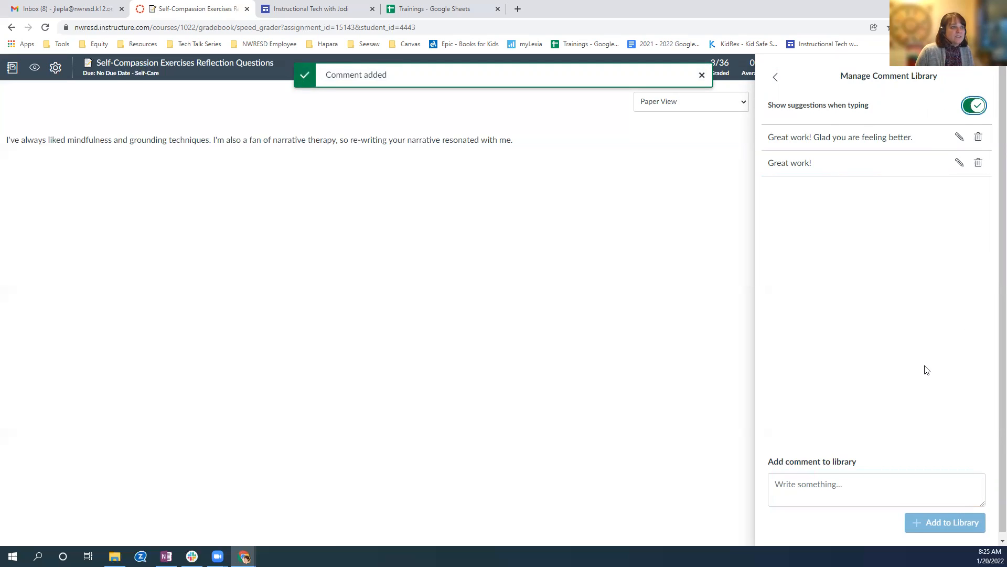
pyautogui.click(776, 79)
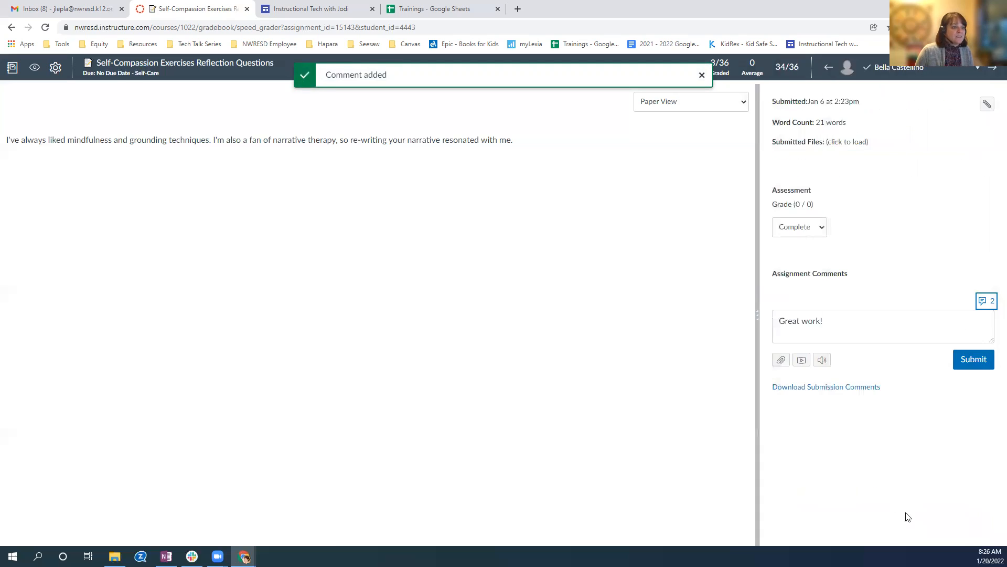
# Replace the comment with the suggested library comment "Great work! Glad you are feeling better.".
pyautogui.moveTo(834, 319); pyautogui.dragTo(757, 320)
pyautogui.press('BackSpace')
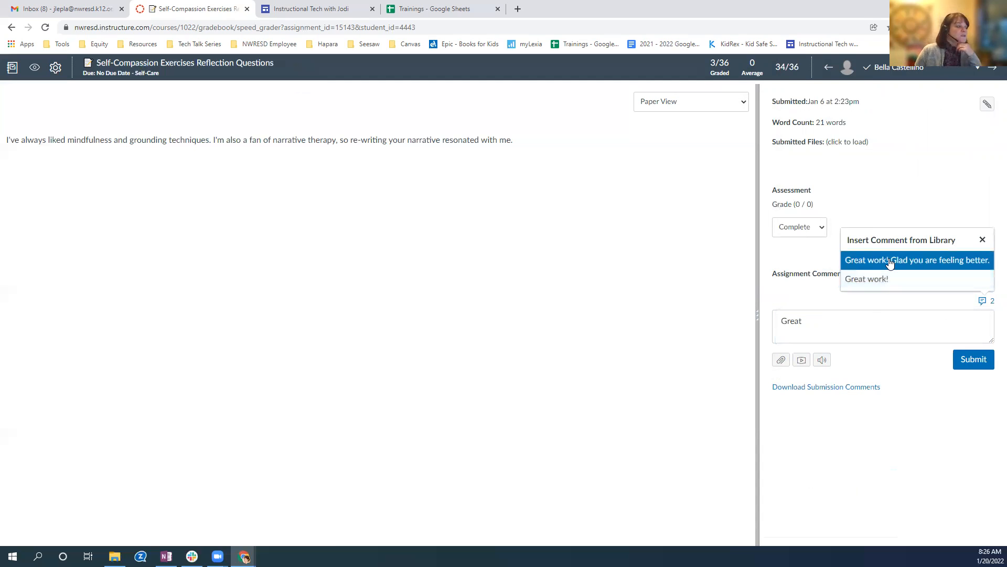
pyautogui.click(890, 261)
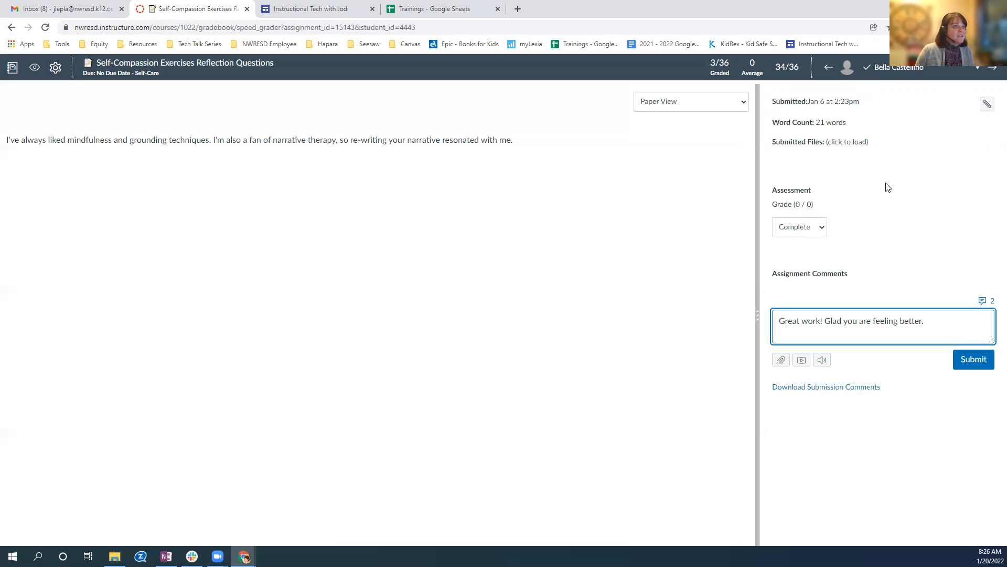
# Try to leave for the gradebook, cancel leaving, and delete the auto-saved draft comment from the submission.
pyautogui.click(11, 69)
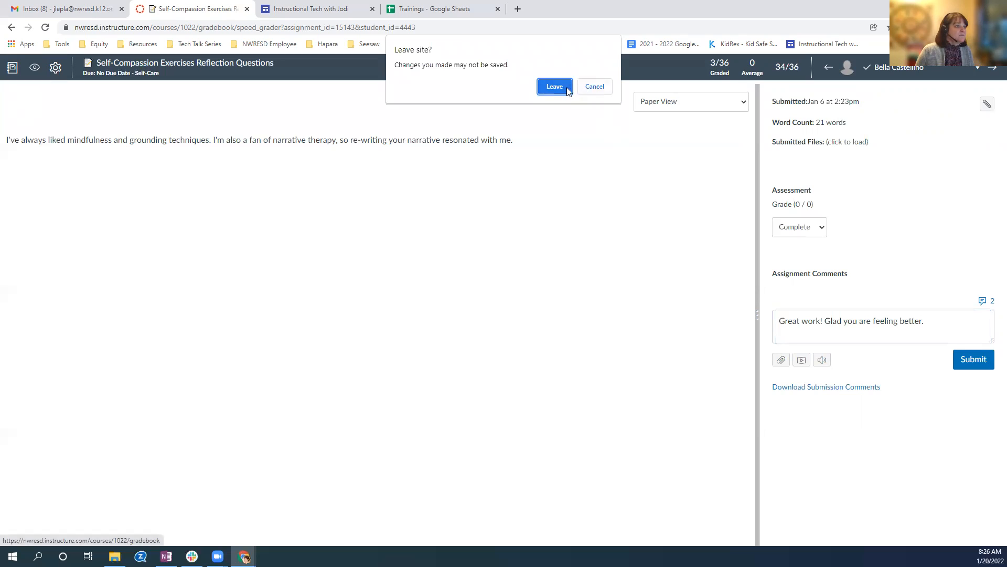
pyautogui.click(597, 90)
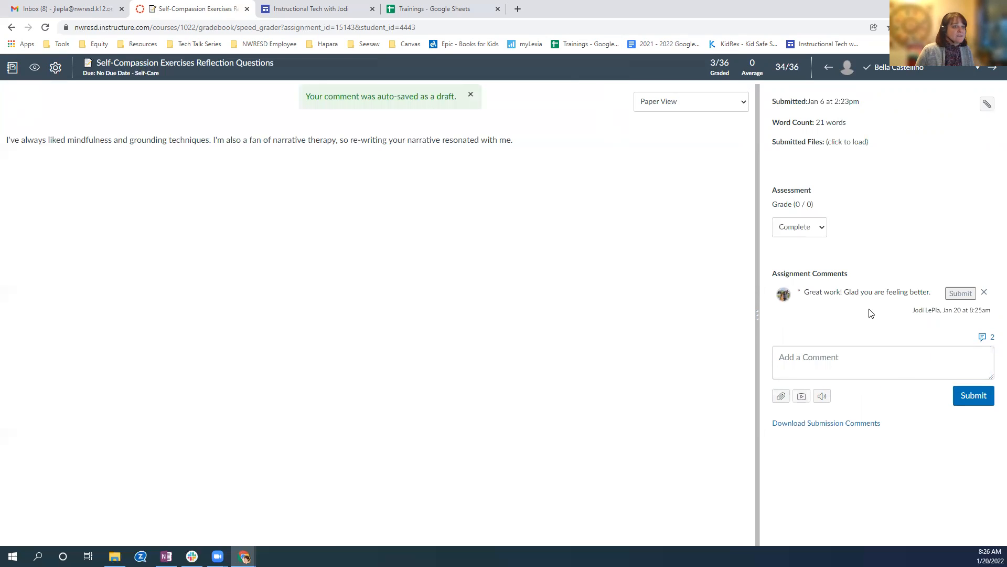
pyautogui.click(985, 292)
pyautogui.click(554, 88)
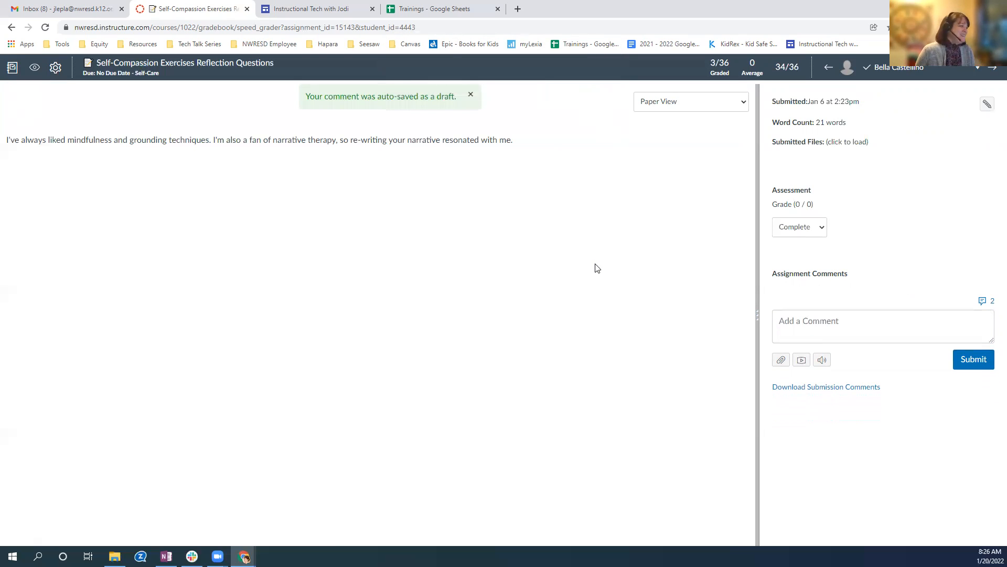
# Return to the gradebook, view the grade details of an ungraded Mindful Moment Self Reflection submission, and close them.
pyautogui.click(12, 69)
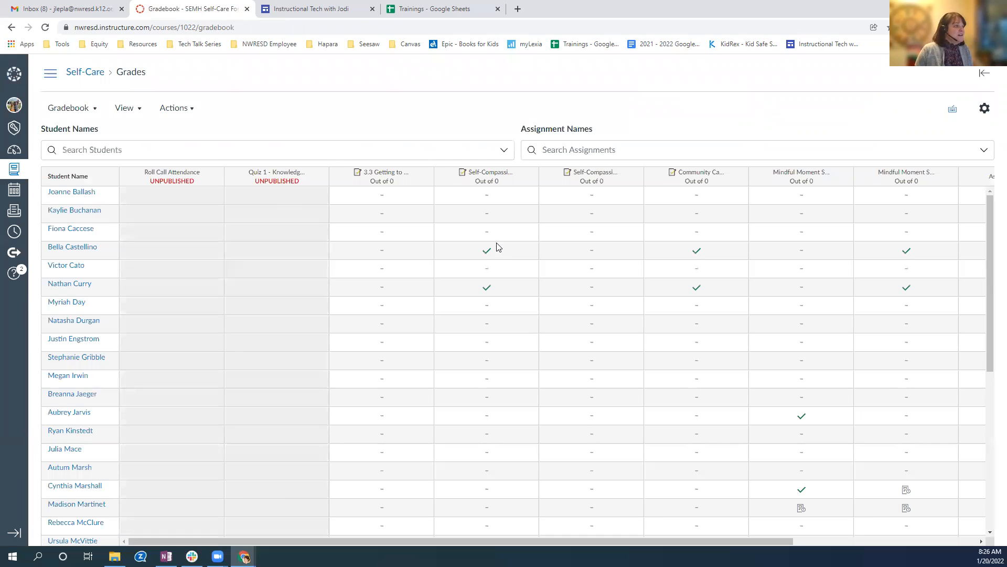
pyautogui.moveTo(472, 543); pyautogui.dragTo(614, 541)
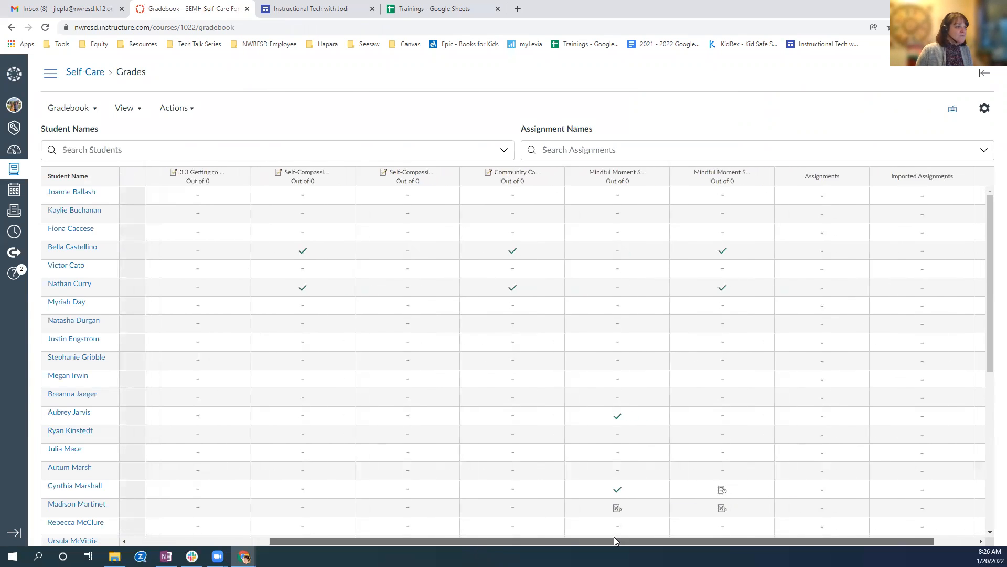
pyautogui.scroll(-2, 666, 336)
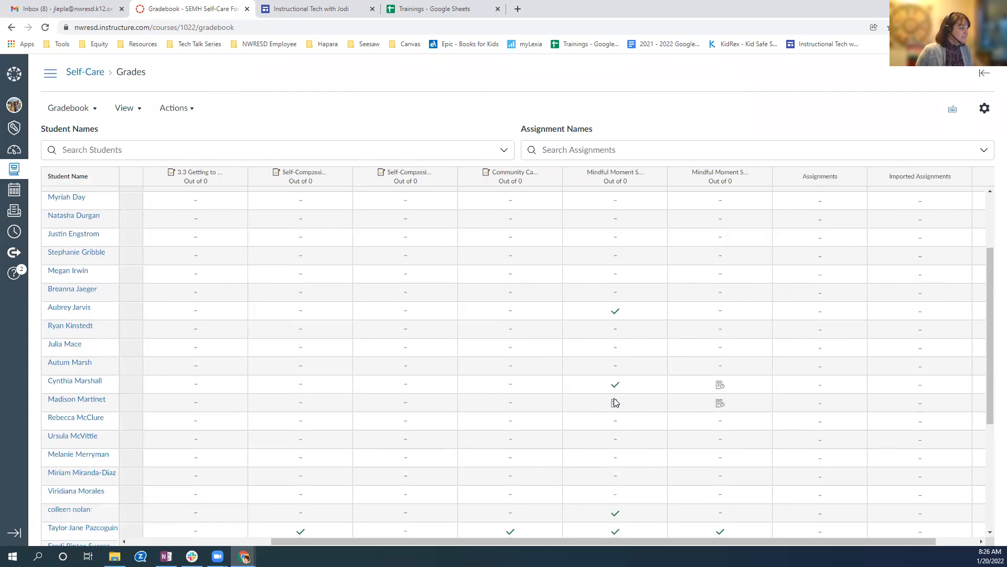
pyautogui.click(640, 407)
pyautogui.click(659, 404)
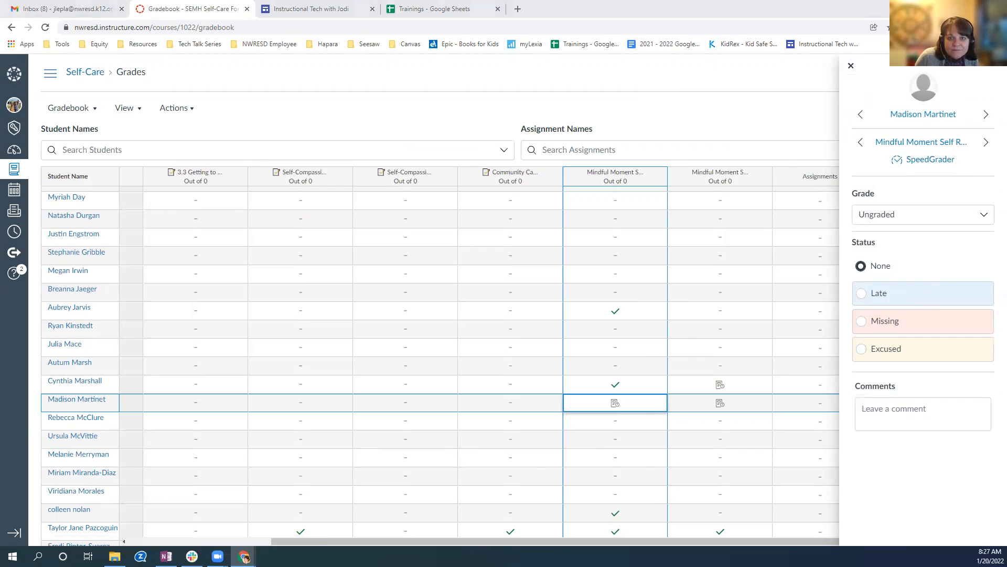
pyautogui.click(628, 111)
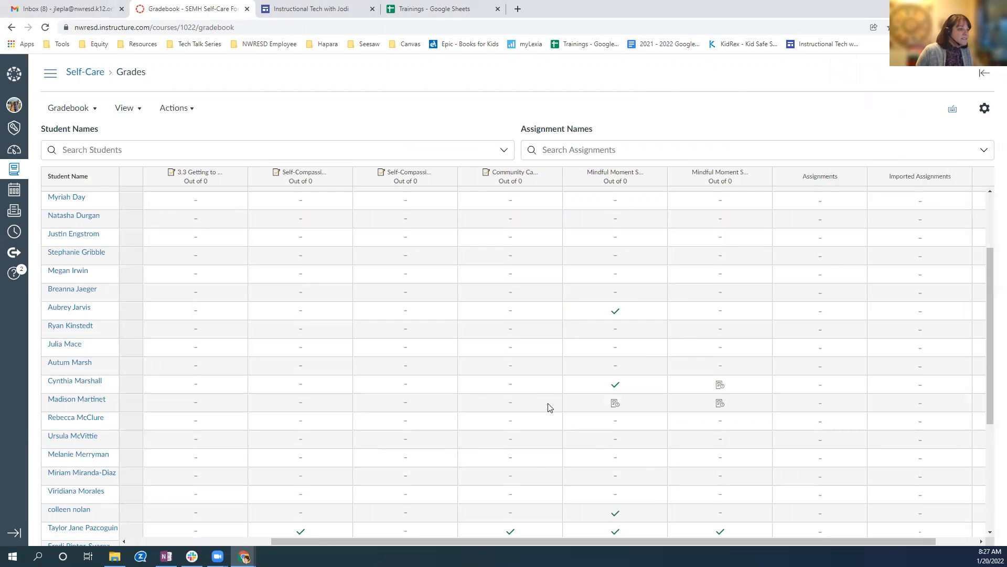
# Open the same ungraded Mindful Moment Self Reflection submission in SpeedGrader from its grade details.
pyautogui.click(642, 407)
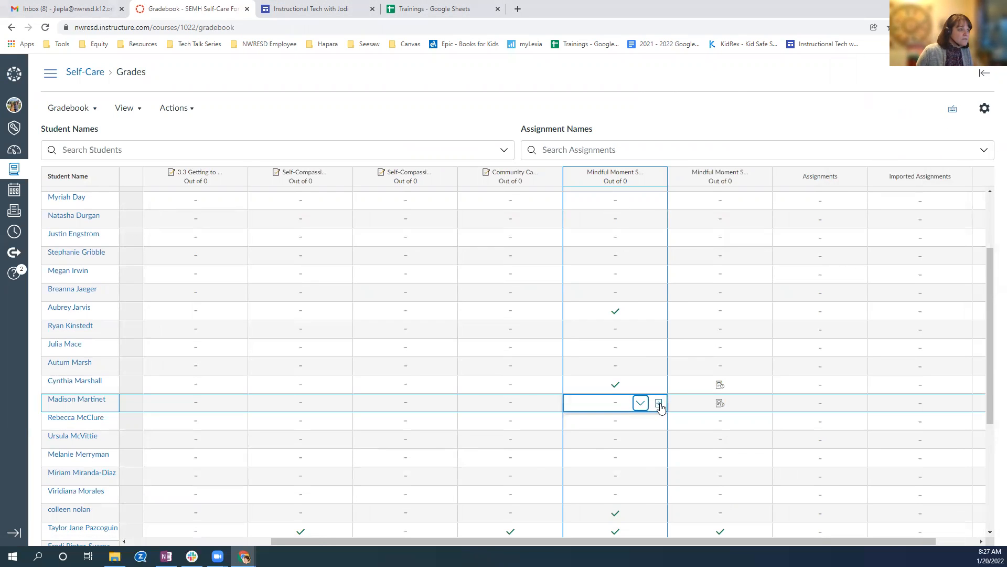
pyautogui.click(659, 405)
pyautogui.click(917, 160)
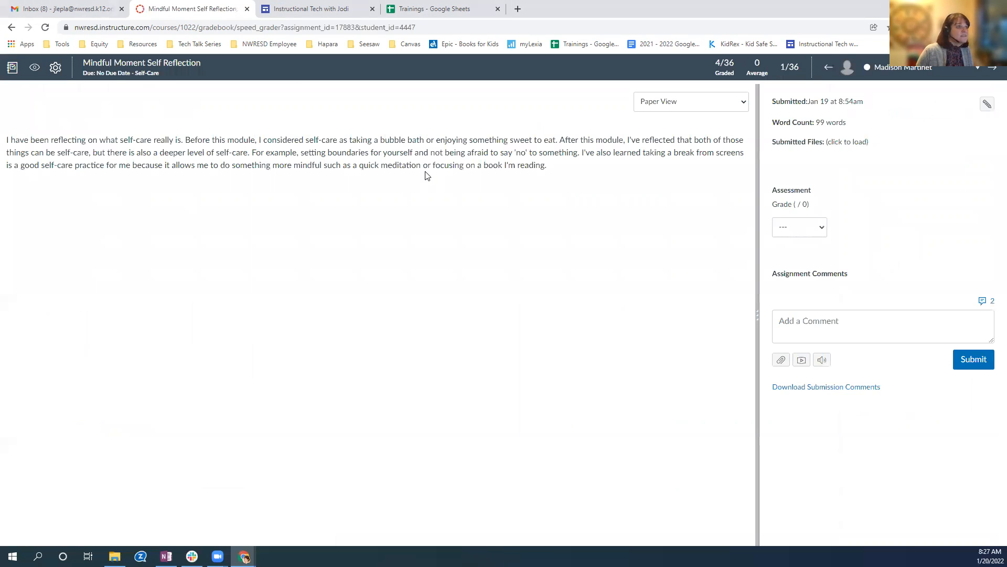
# Check the submission's display options, Paper View and Plain Text View, and its status options, without changing either.
pyautogui.click(741, 105)
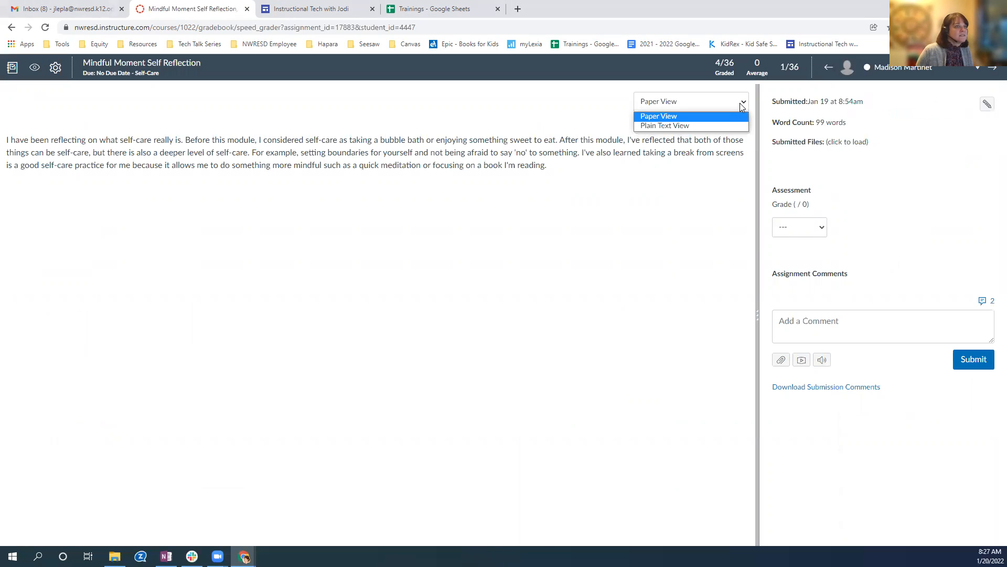
pyautogui.click(945, 142)
pyautogui.click(987, 104)
pyautogui.click(907, 170)
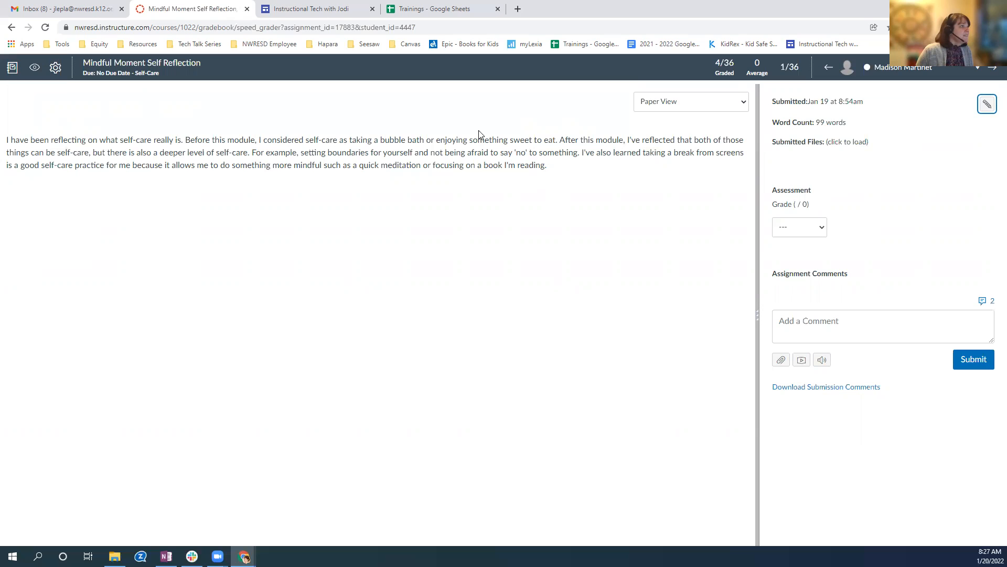
# Switch to the instructional tech site in Google Sites, preview it, and view its Google page.
pyautogui.click(304, 10)
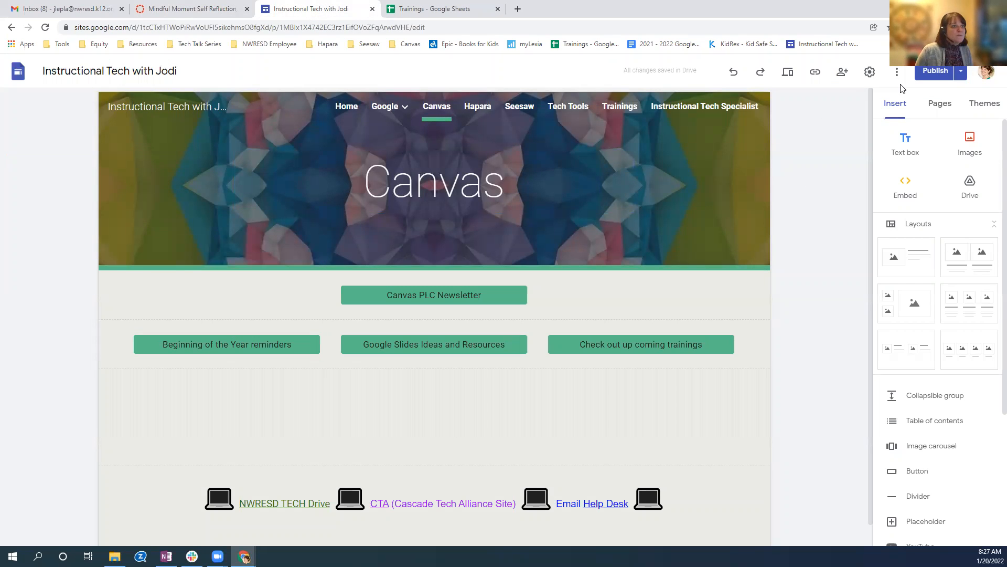
pyautogui.click(787, 73)
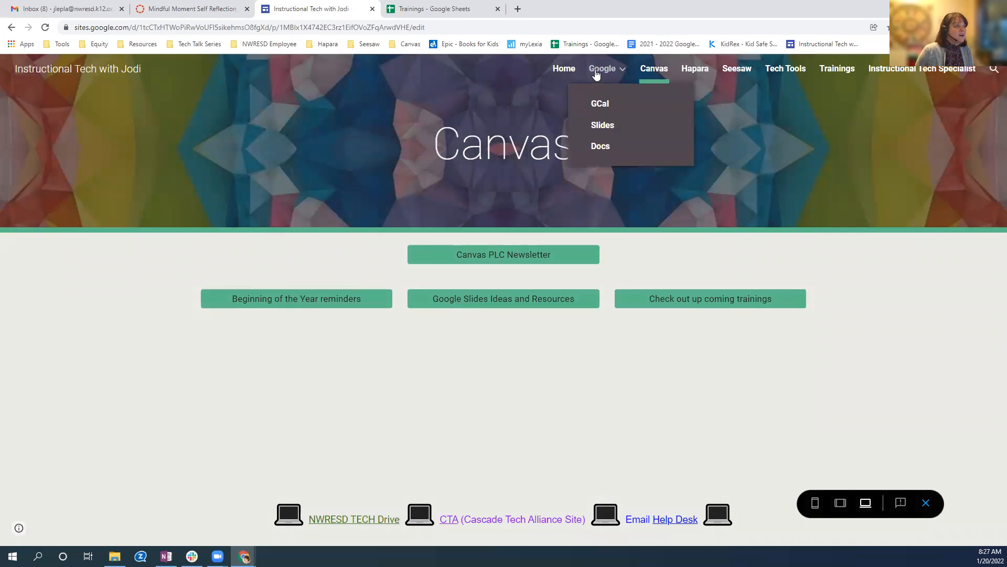
pyautogui.click(600, 70)
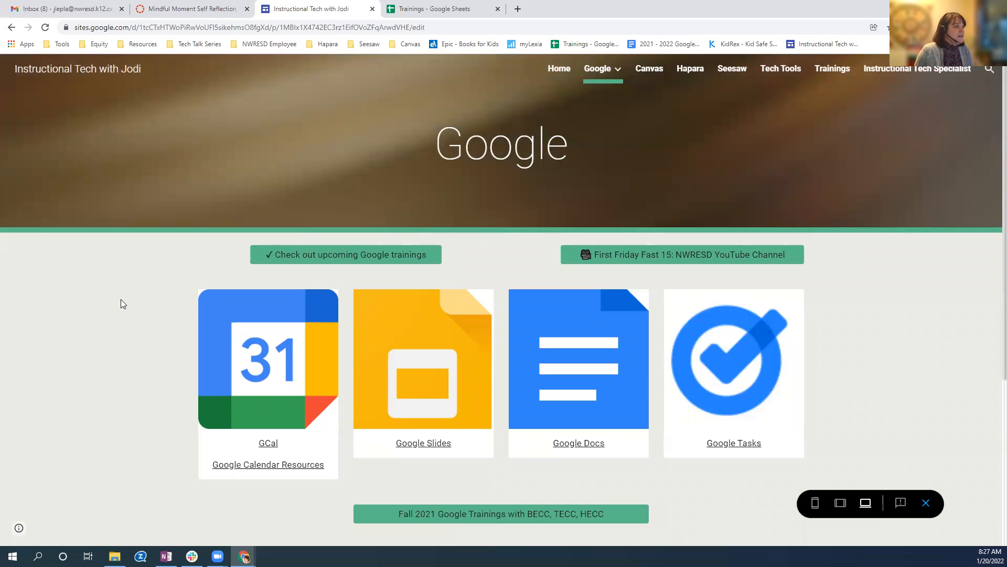
# Go to the previewed site's Home page and look over its Temporary Remote Learning 2022 section and upcoming trainings link.
pyautogui.click(561, 75)
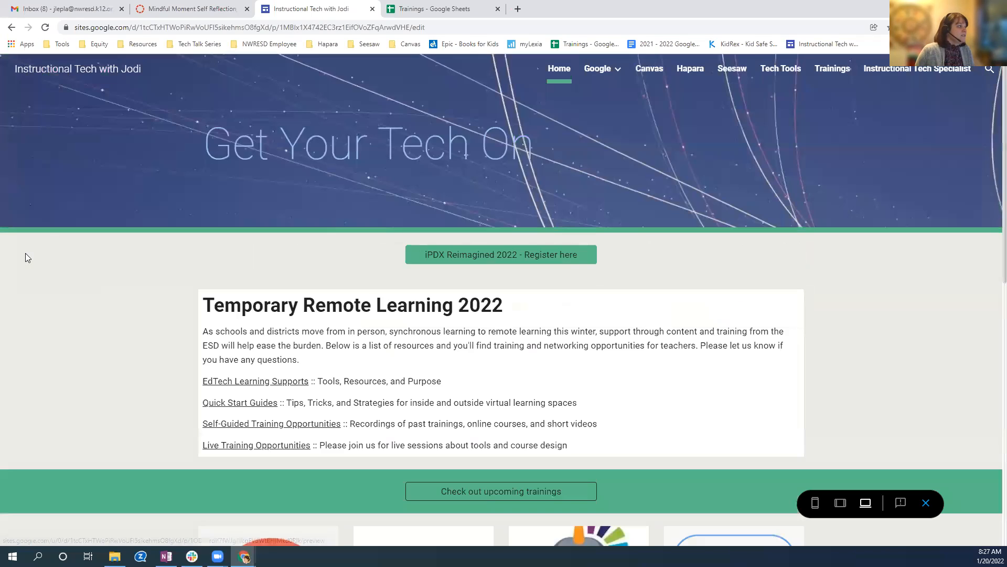
pyautogui.scroll(-1, 71, 340)
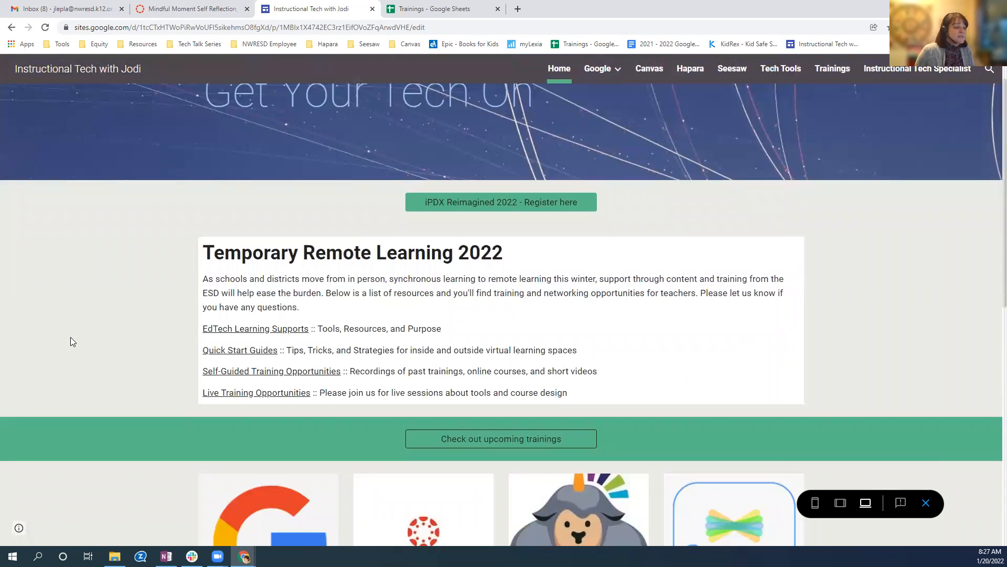
pyautogui.scroll(-1, 72, 340)
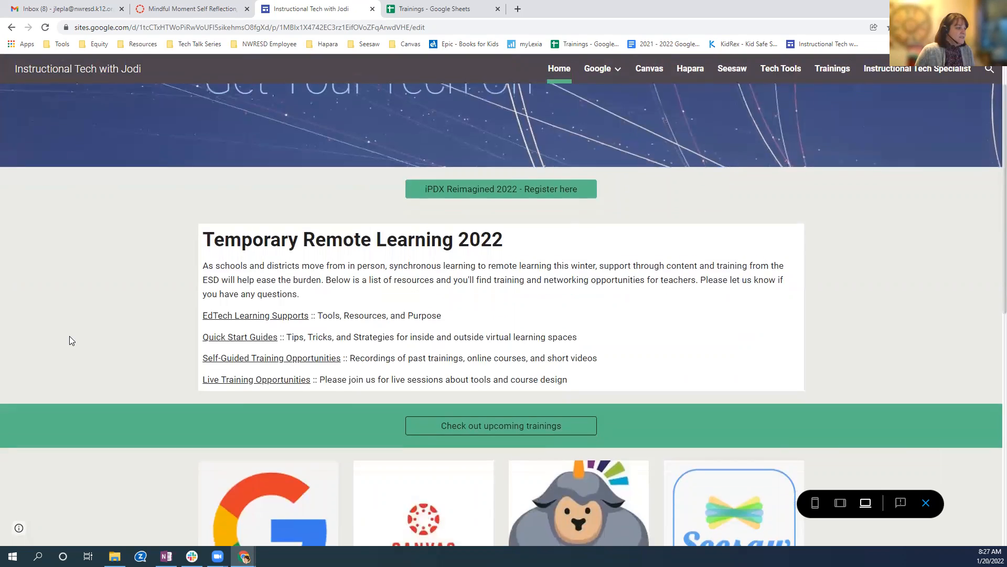
pyautogui.scroll(2, 72, 340)
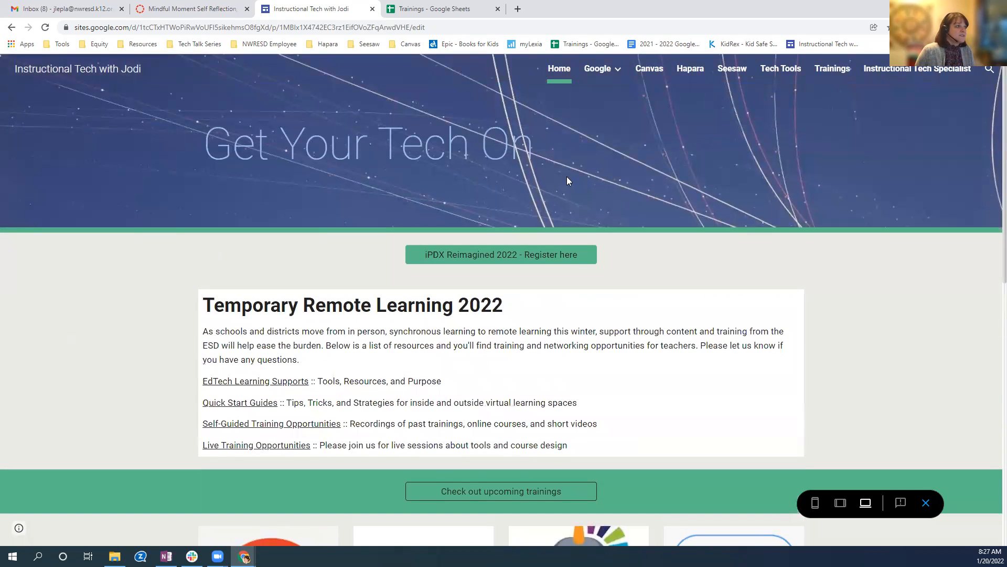